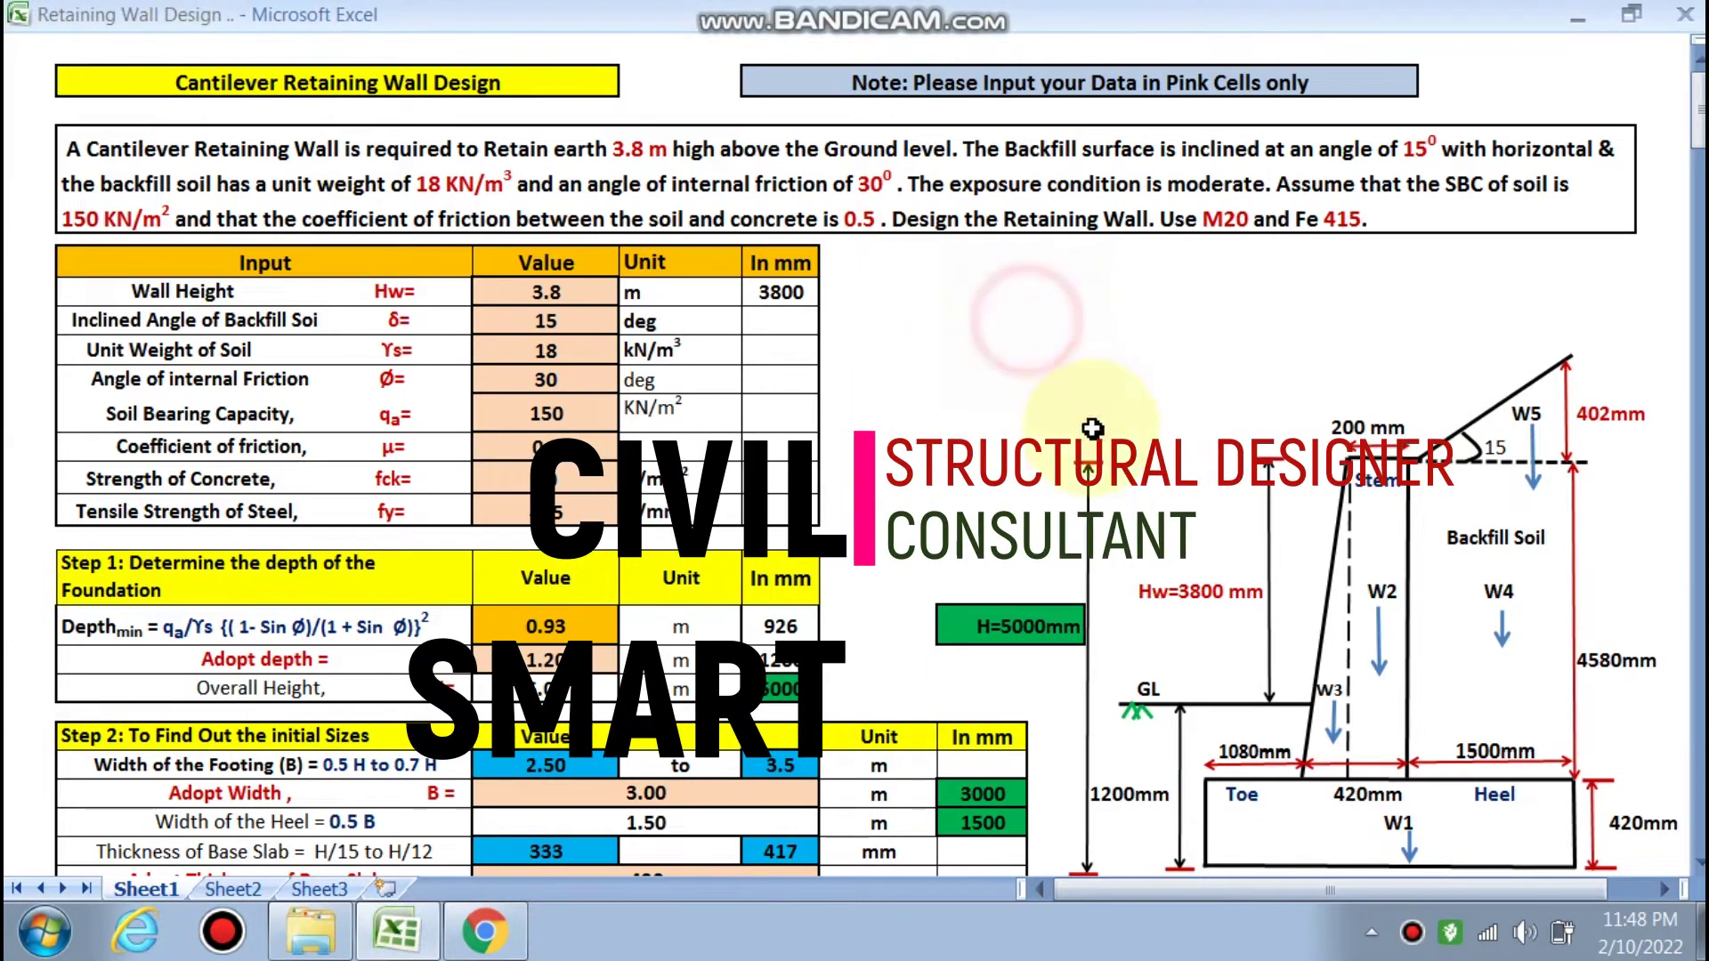
Review the wall inputs and Steps 1–2 down to the Step 3 table (ΣW=196 KN, ΣM=201.68 KNm).
click(829, 402)
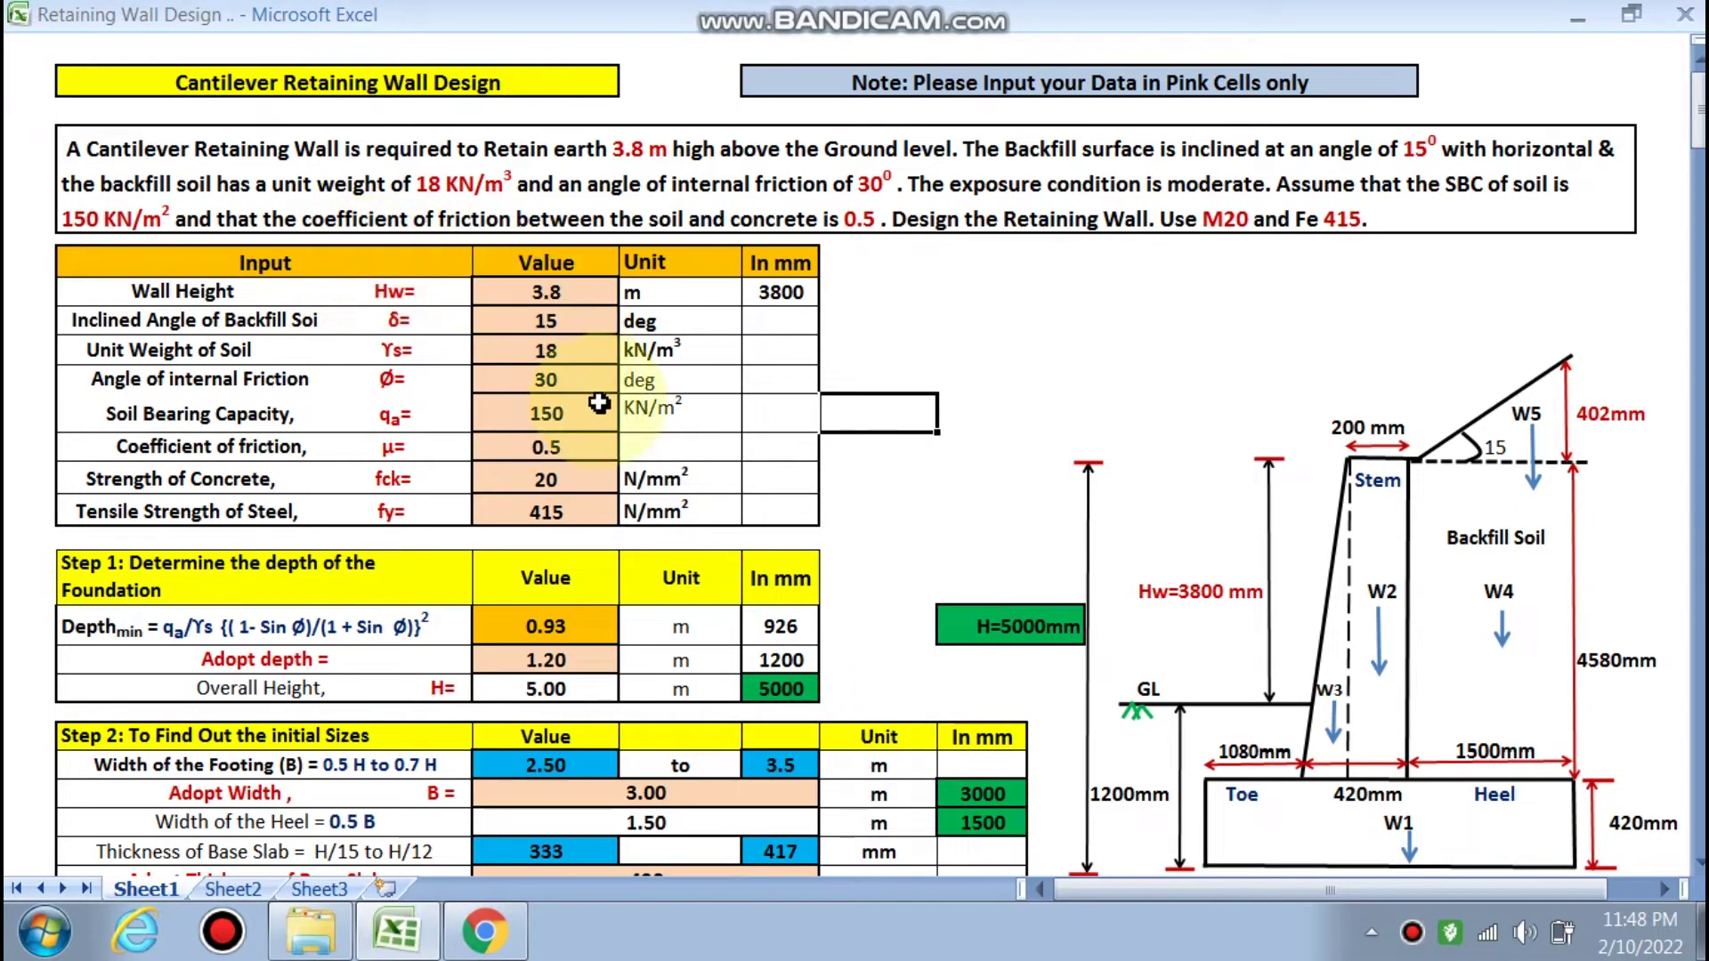
scroll(599, 407, down, 1)
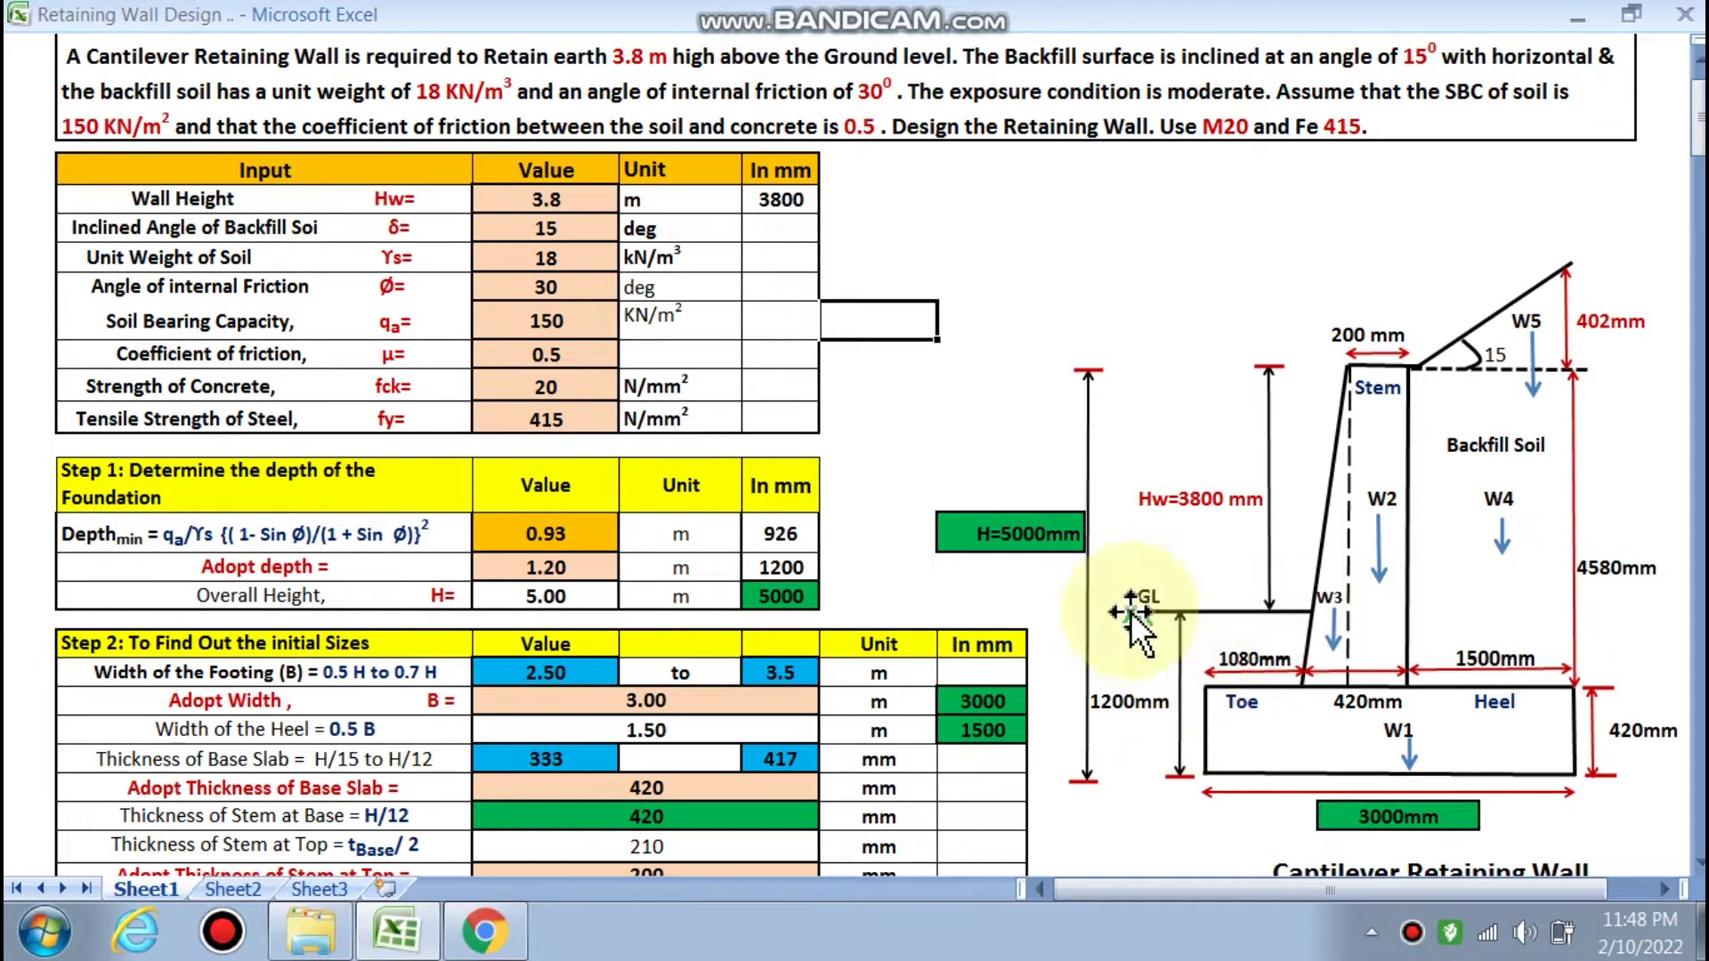
scroll(828, 601, down, 2)
scroll(828, 602, down, 1)
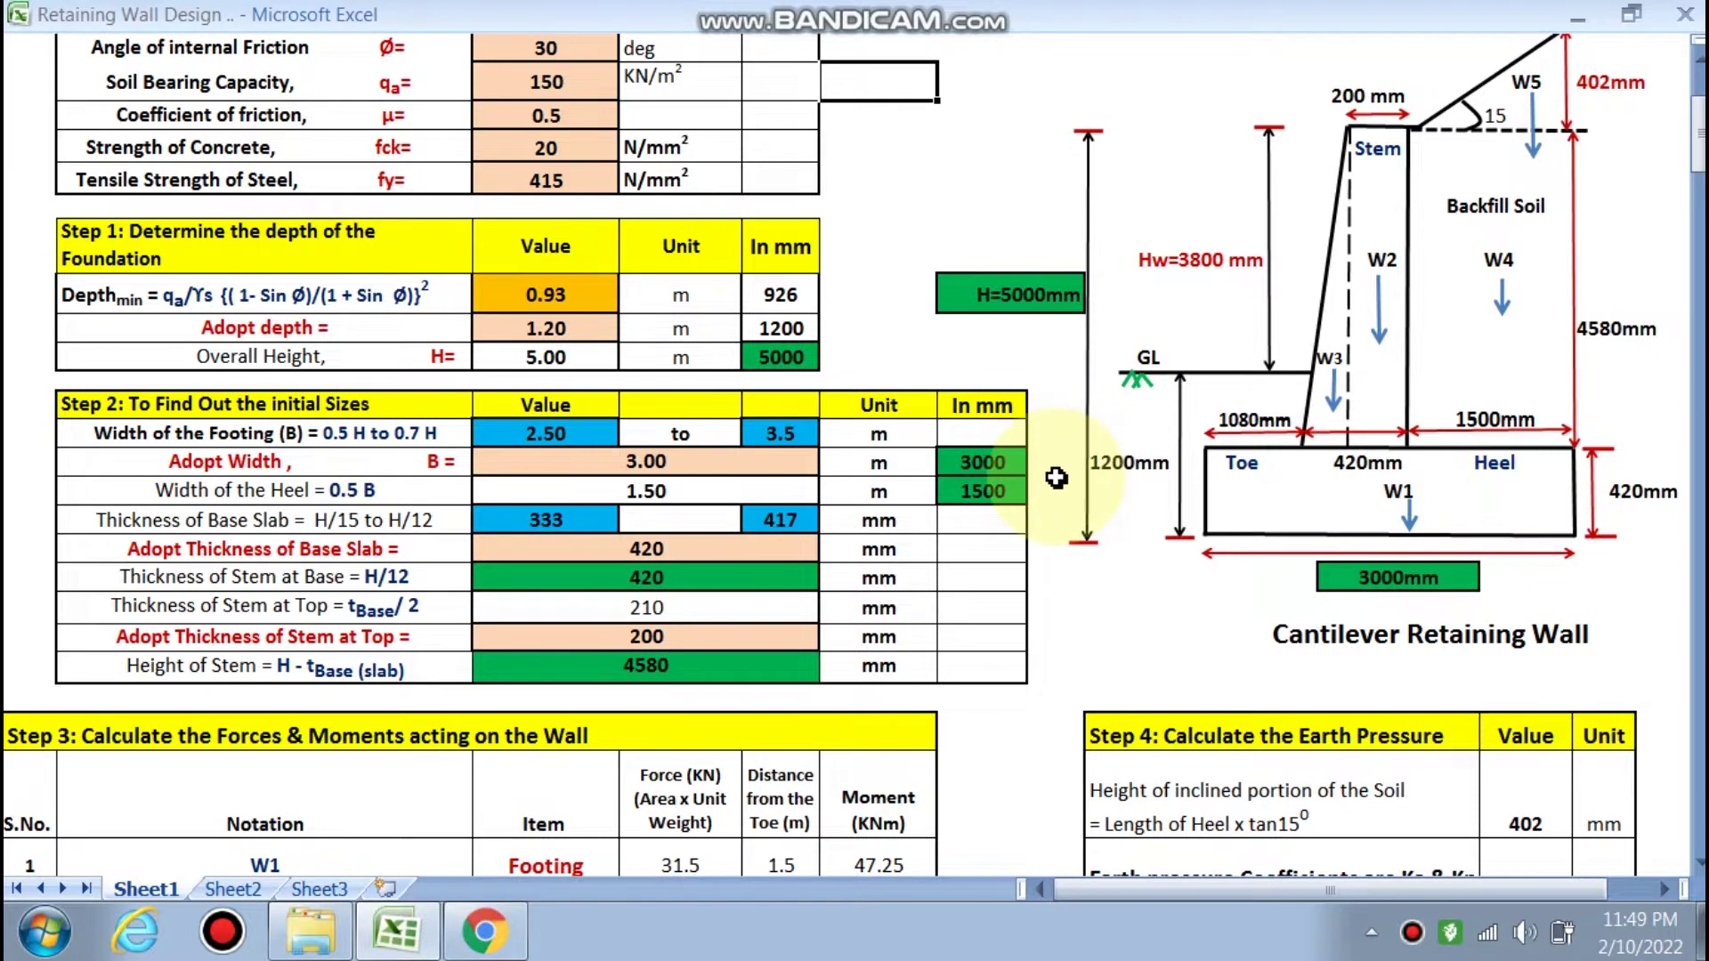
scroll(495, 515, down, 3)
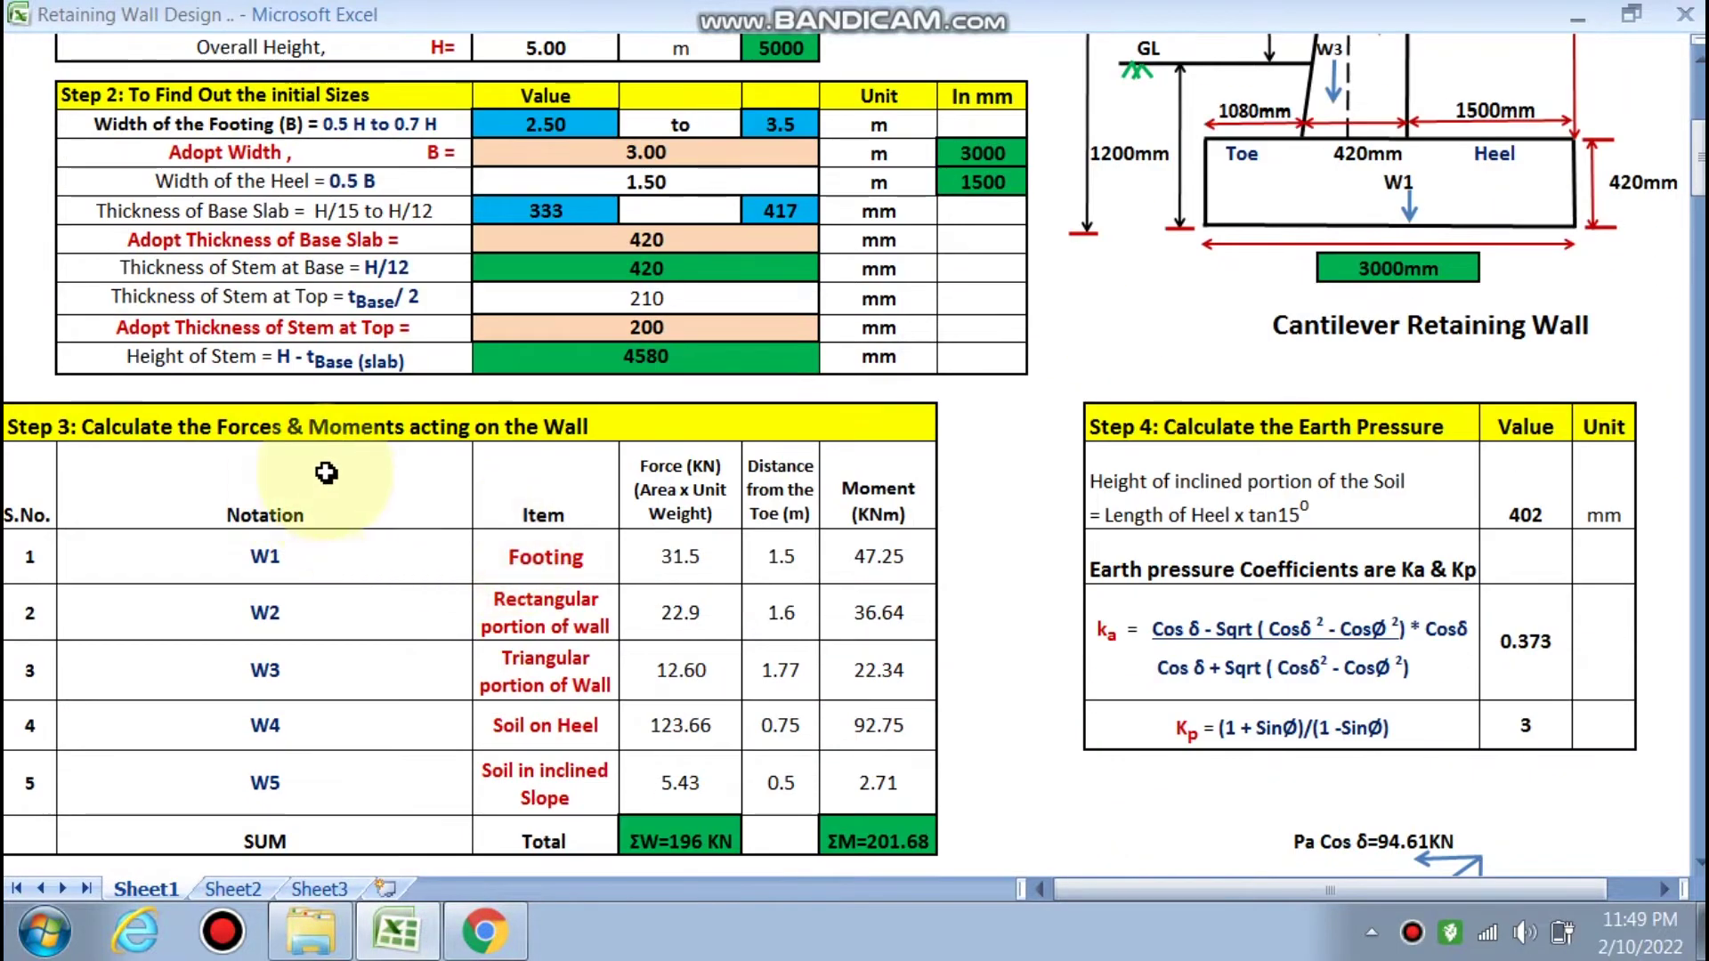
scroll(328, 526, up, 1)
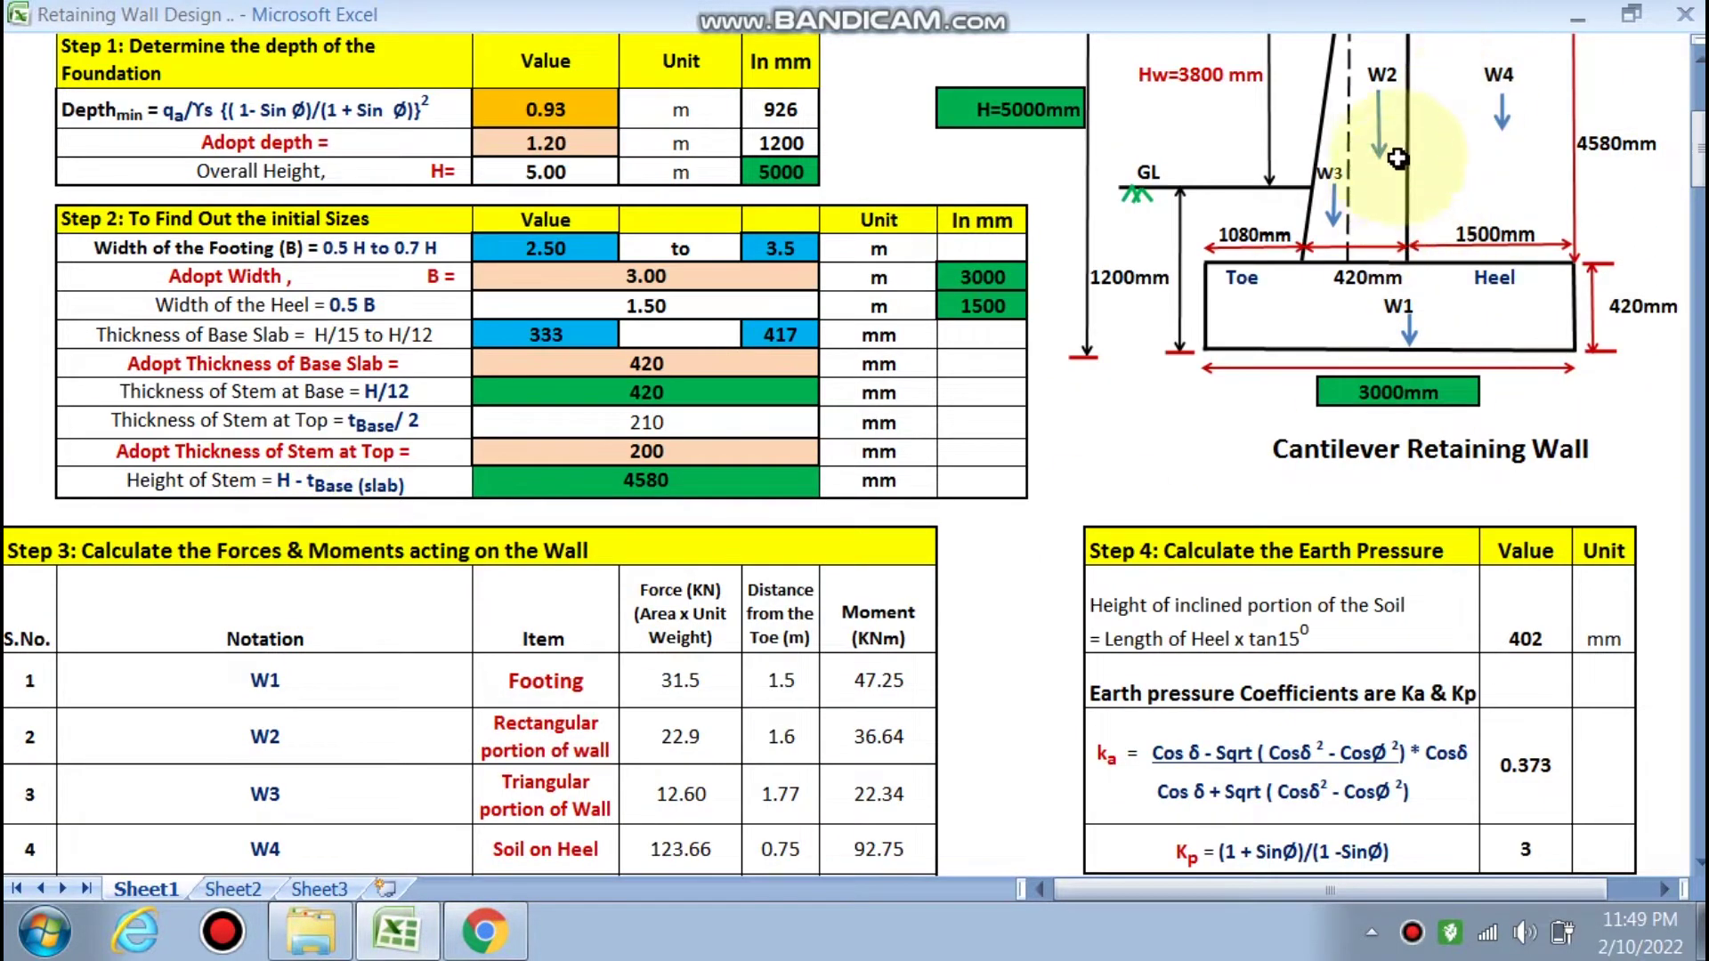
scroll(737, 512, down, 1)
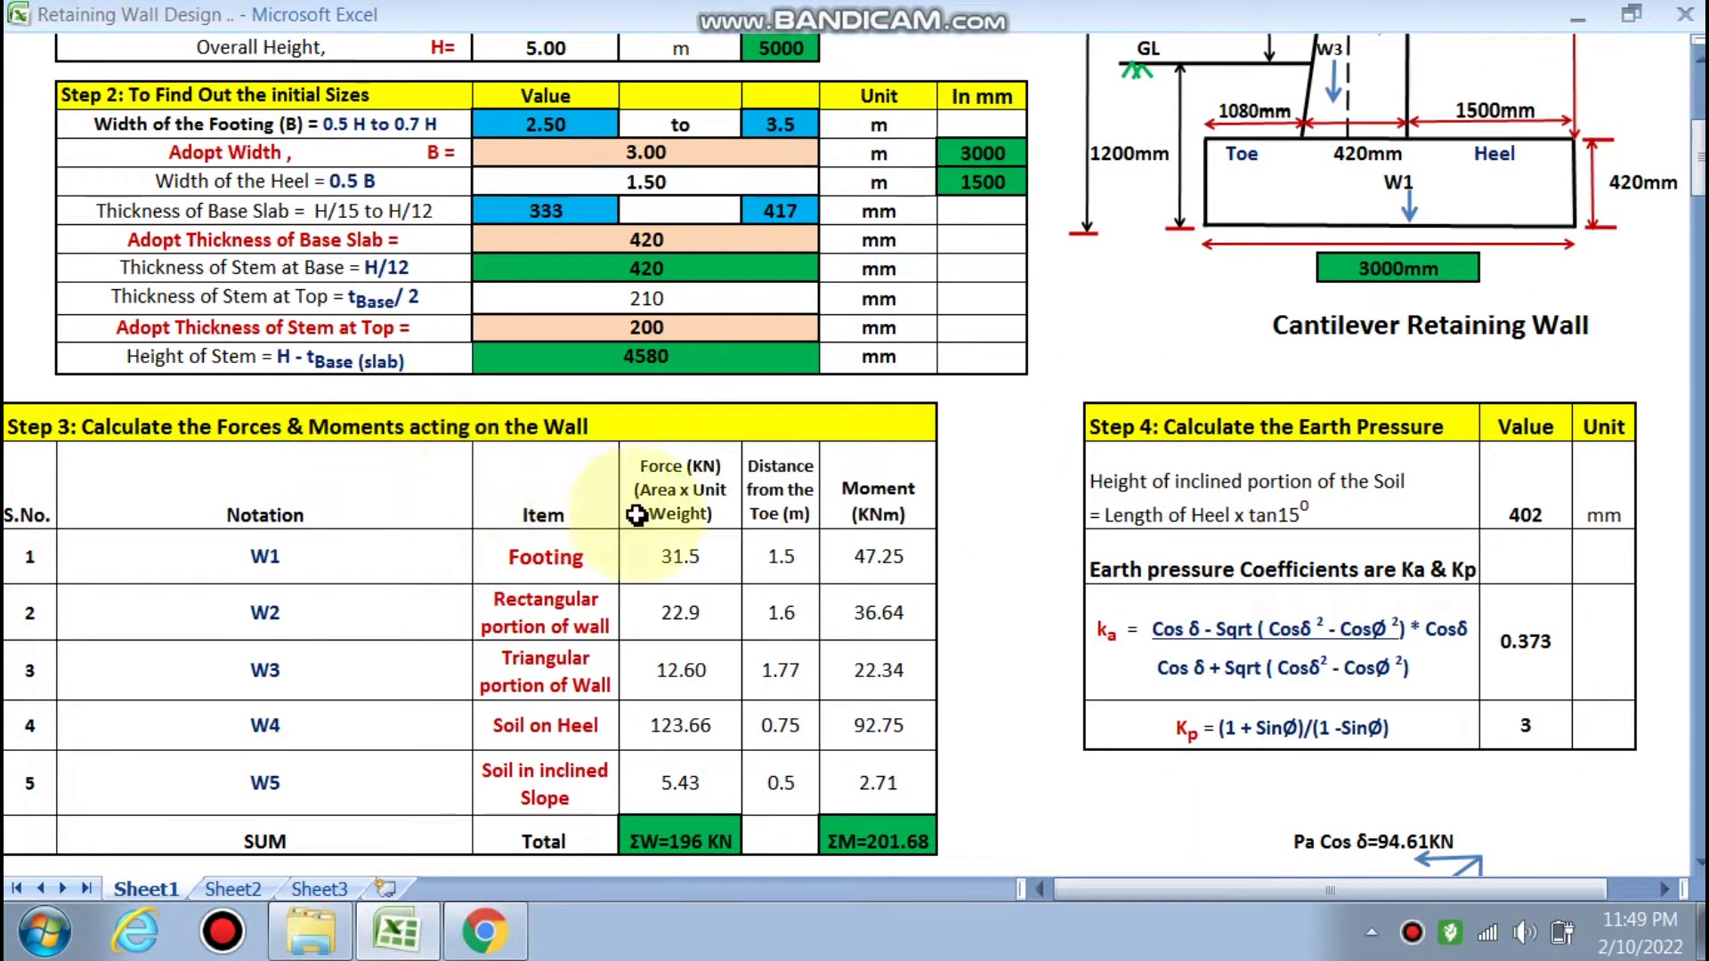
scroll(1257, 585, down, 3)
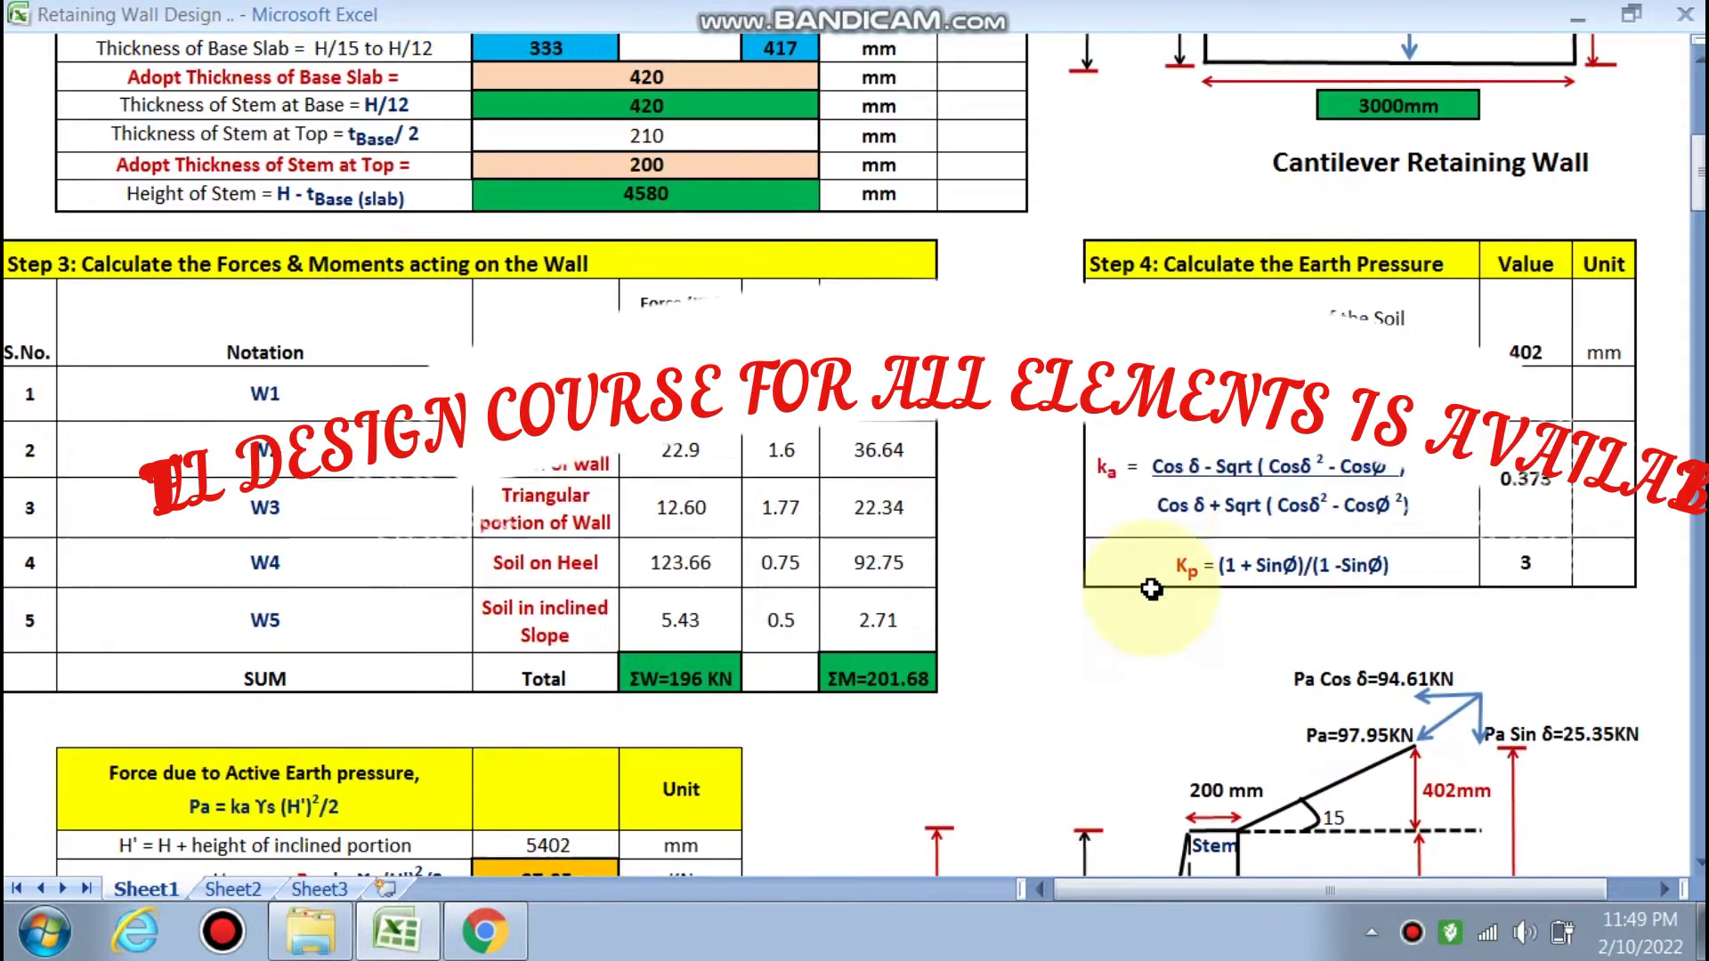
Review the Steps 5–8 stability and shear key checks down to the Step 9 toe slab table.
scroll(978, 507, down, 3)
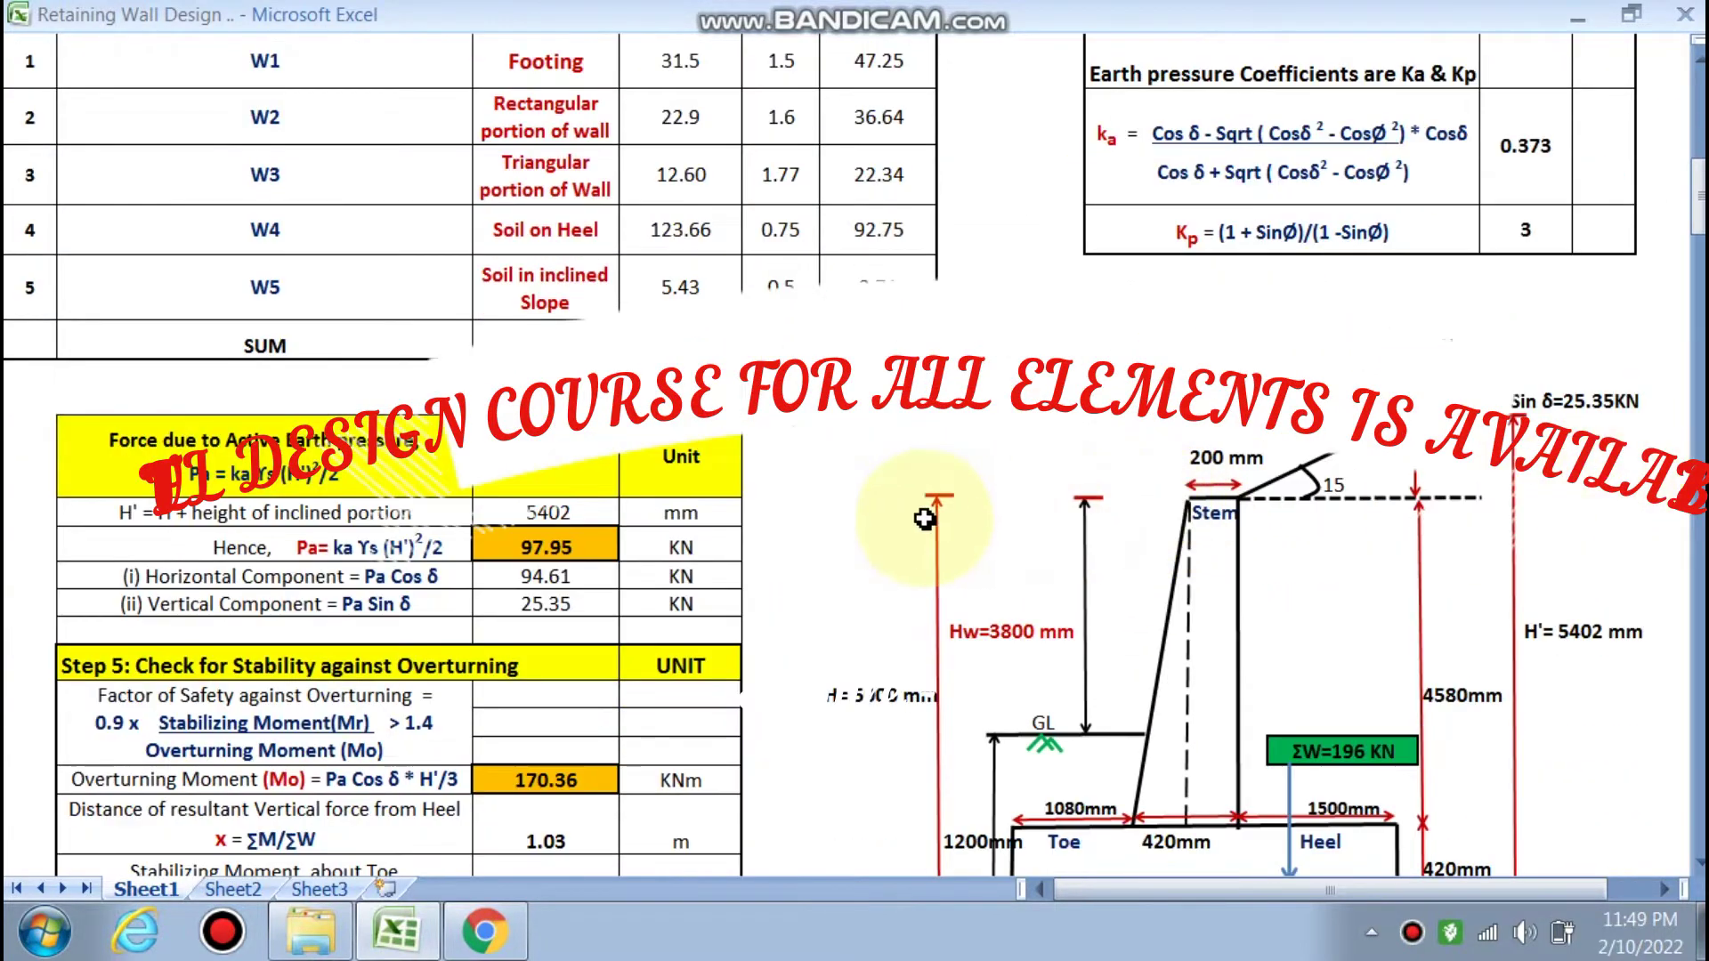
scroll(922, 522, down, 3)
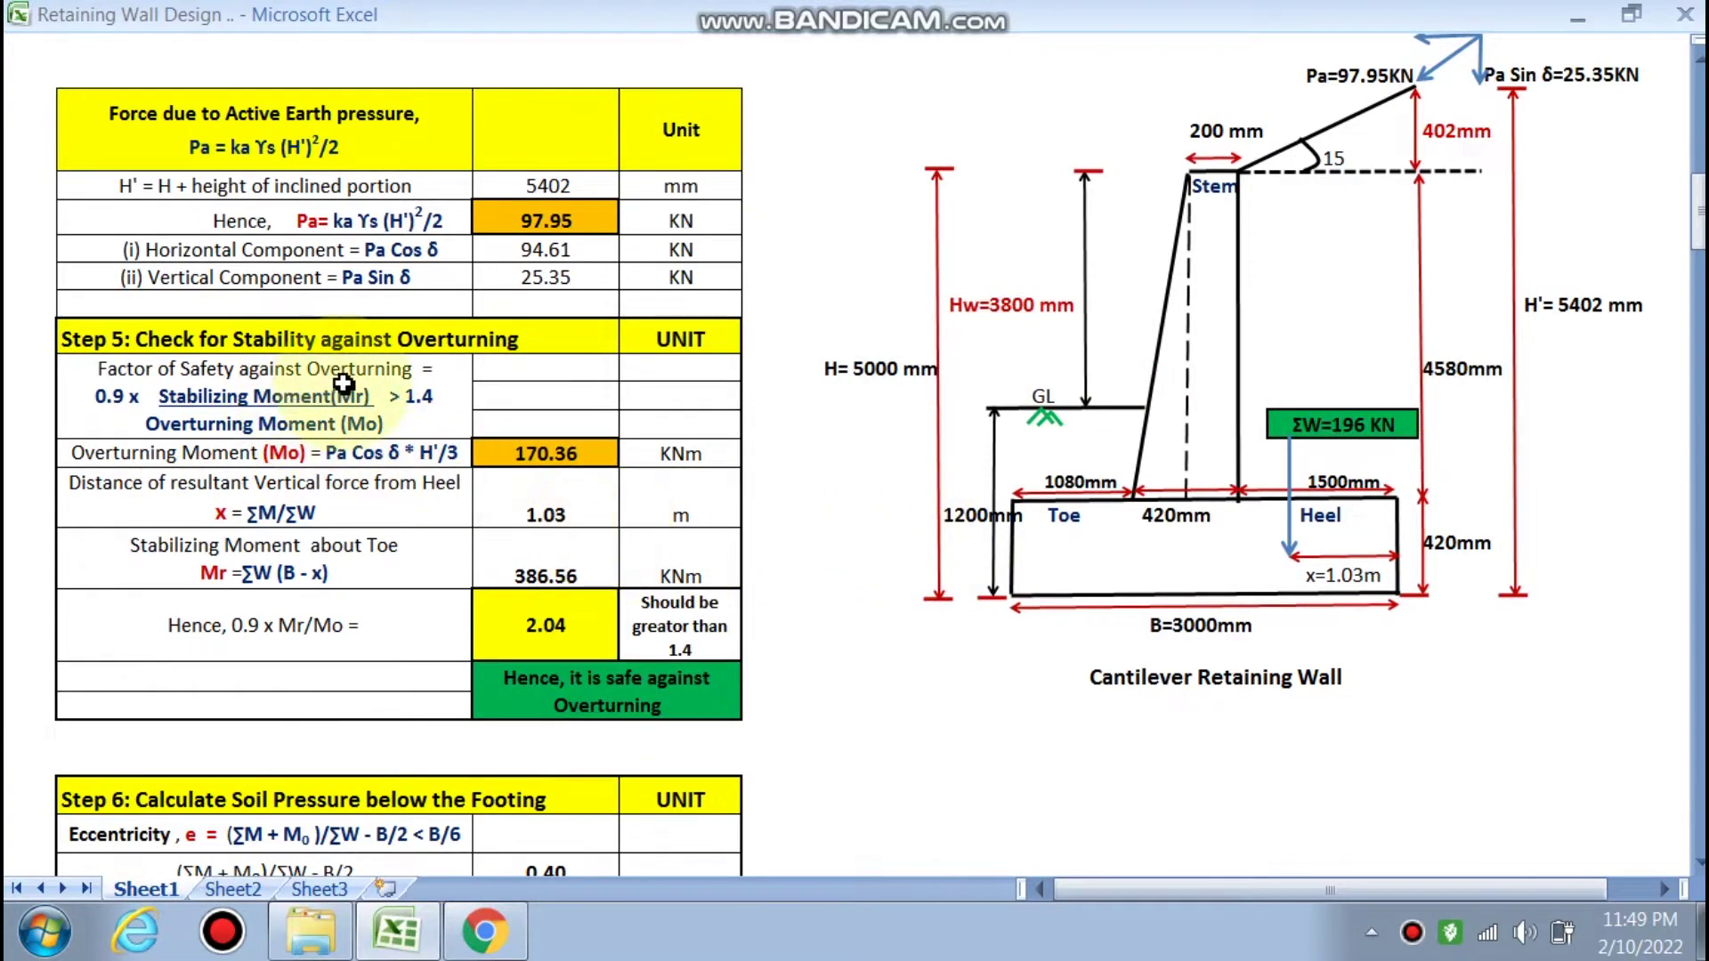
scroll(427, 383, down, 2)
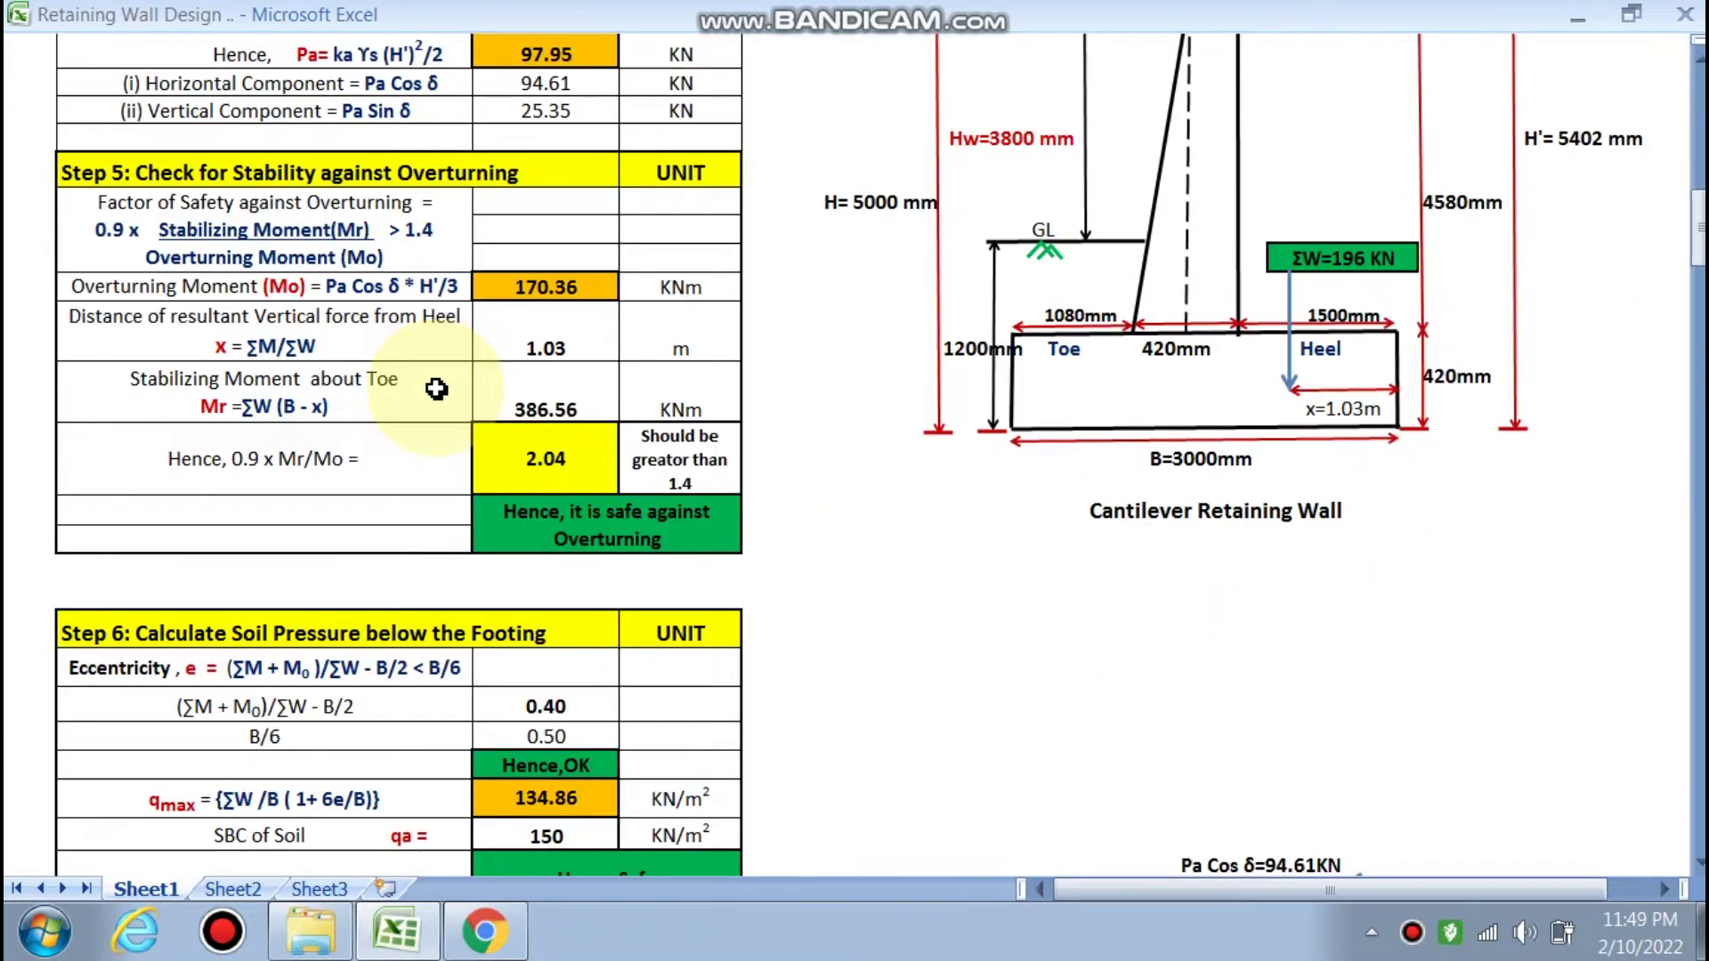
scroll(436, 389, down, 2)
scroll(449, 489, down, 2)
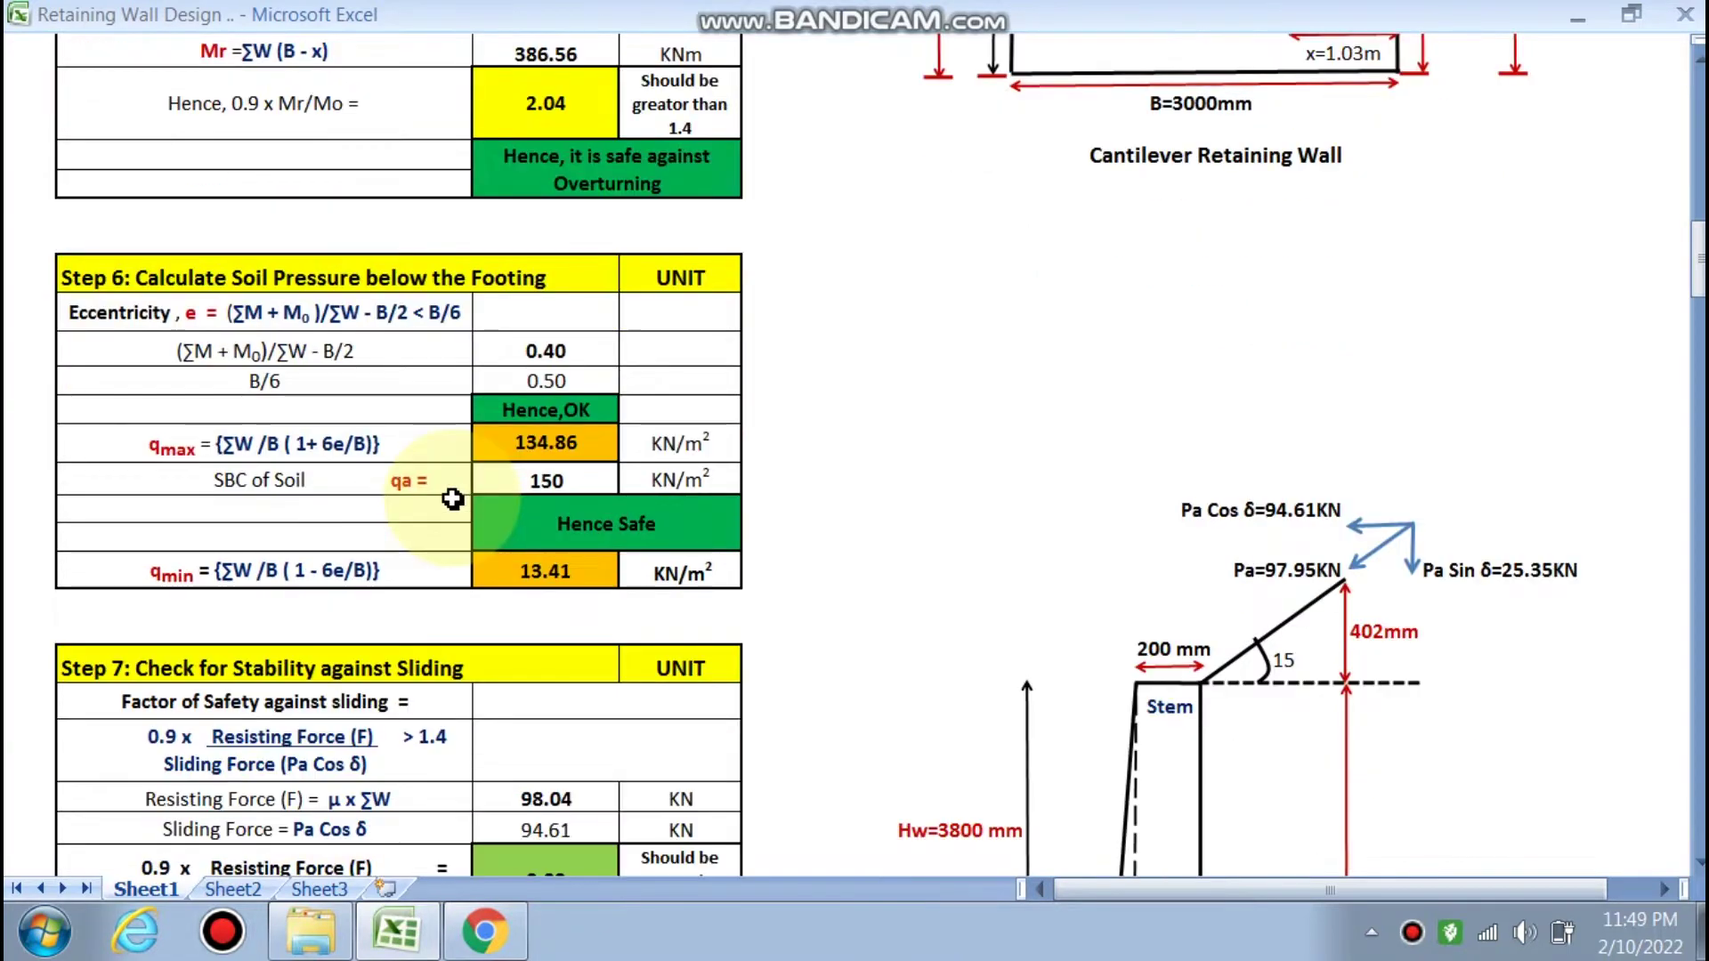
scroll(453, 499, down, 2)
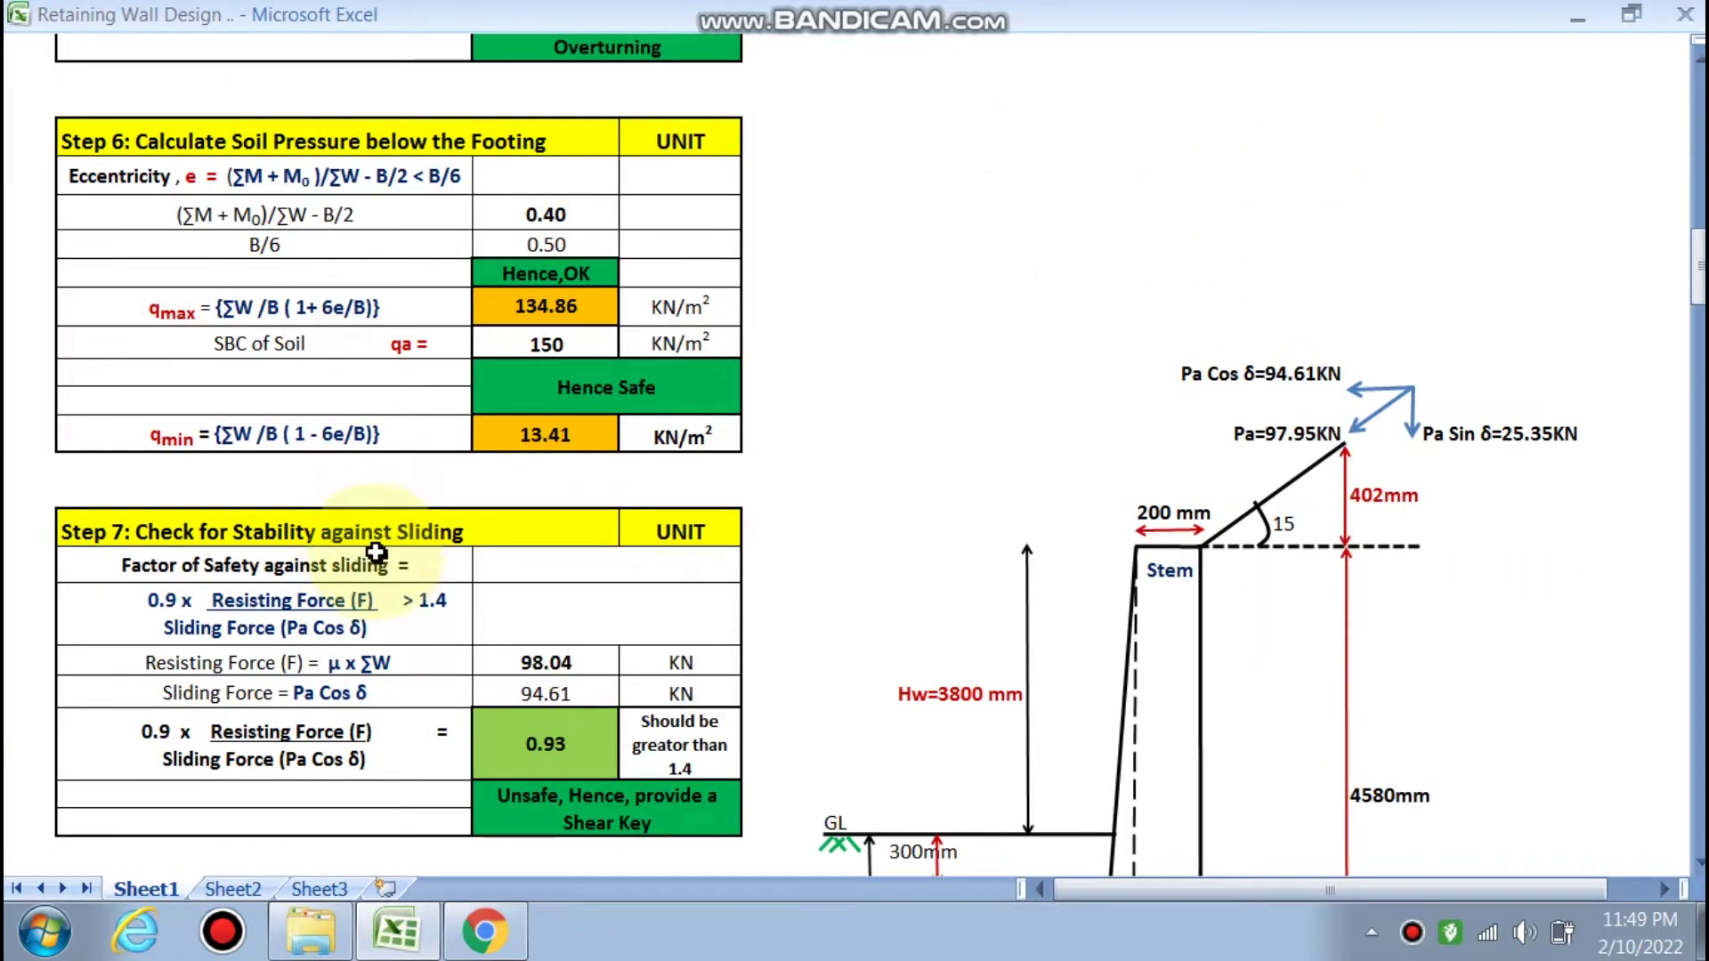
scroll(377, 553, down, 2)
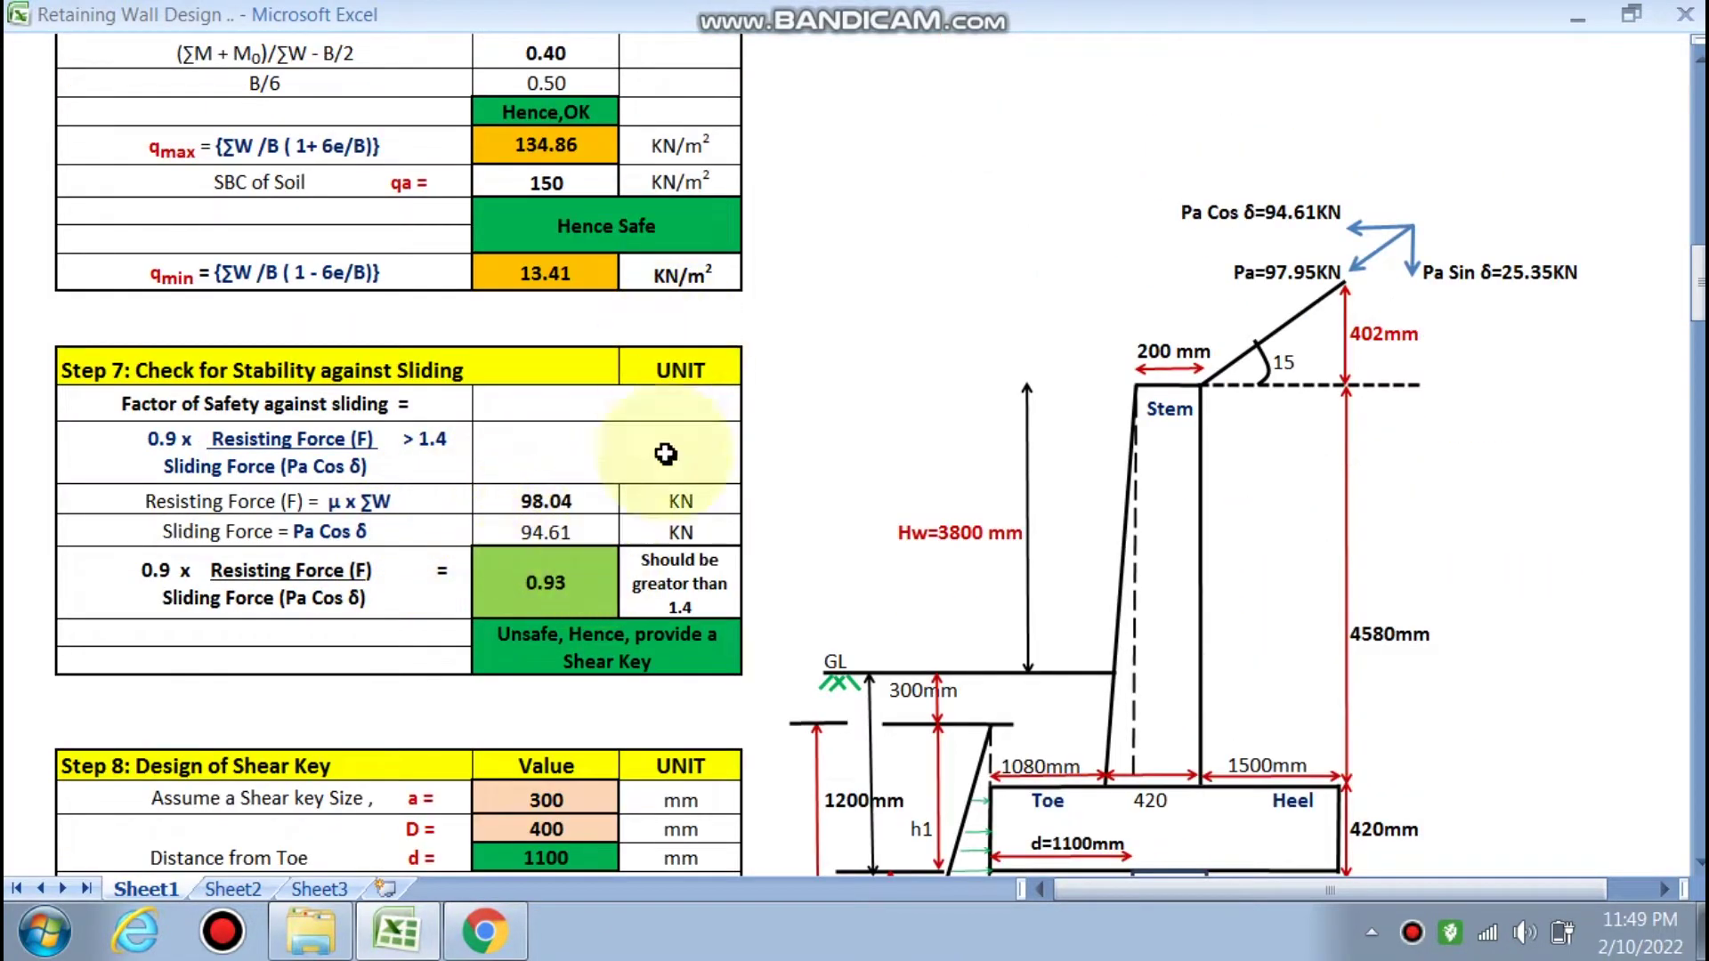
scroll(668, 445, down, 1)
scroll(669, 502, down, 1)
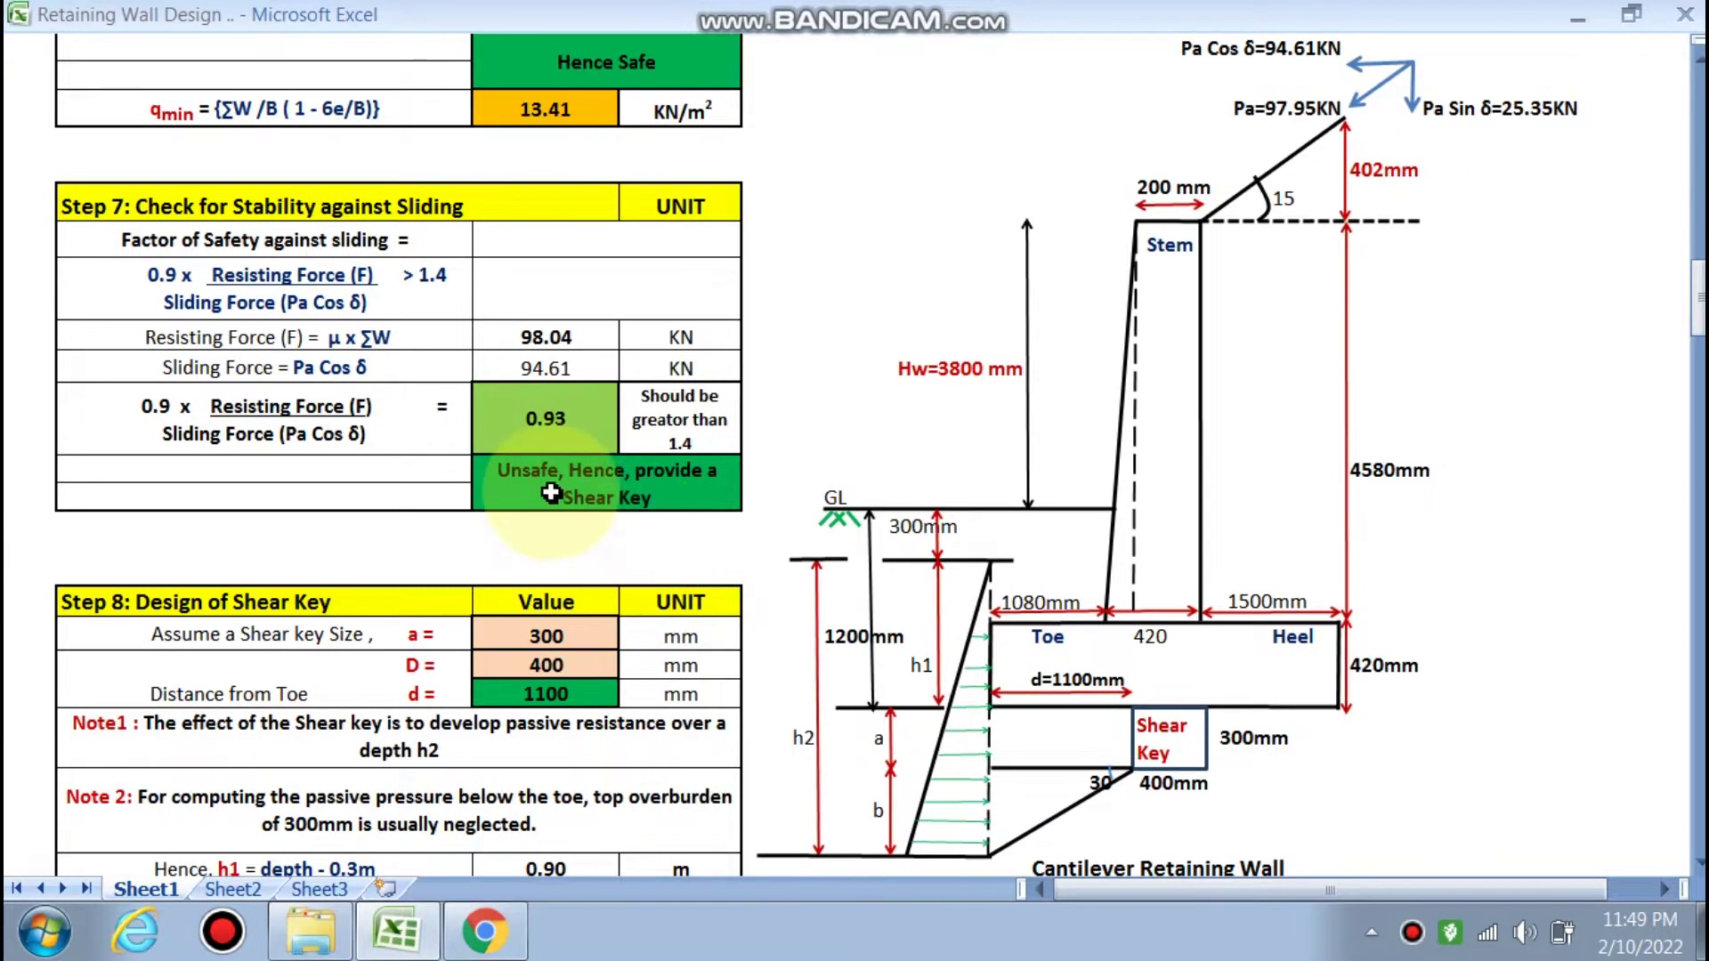
scroll(544, 489, down, 1)
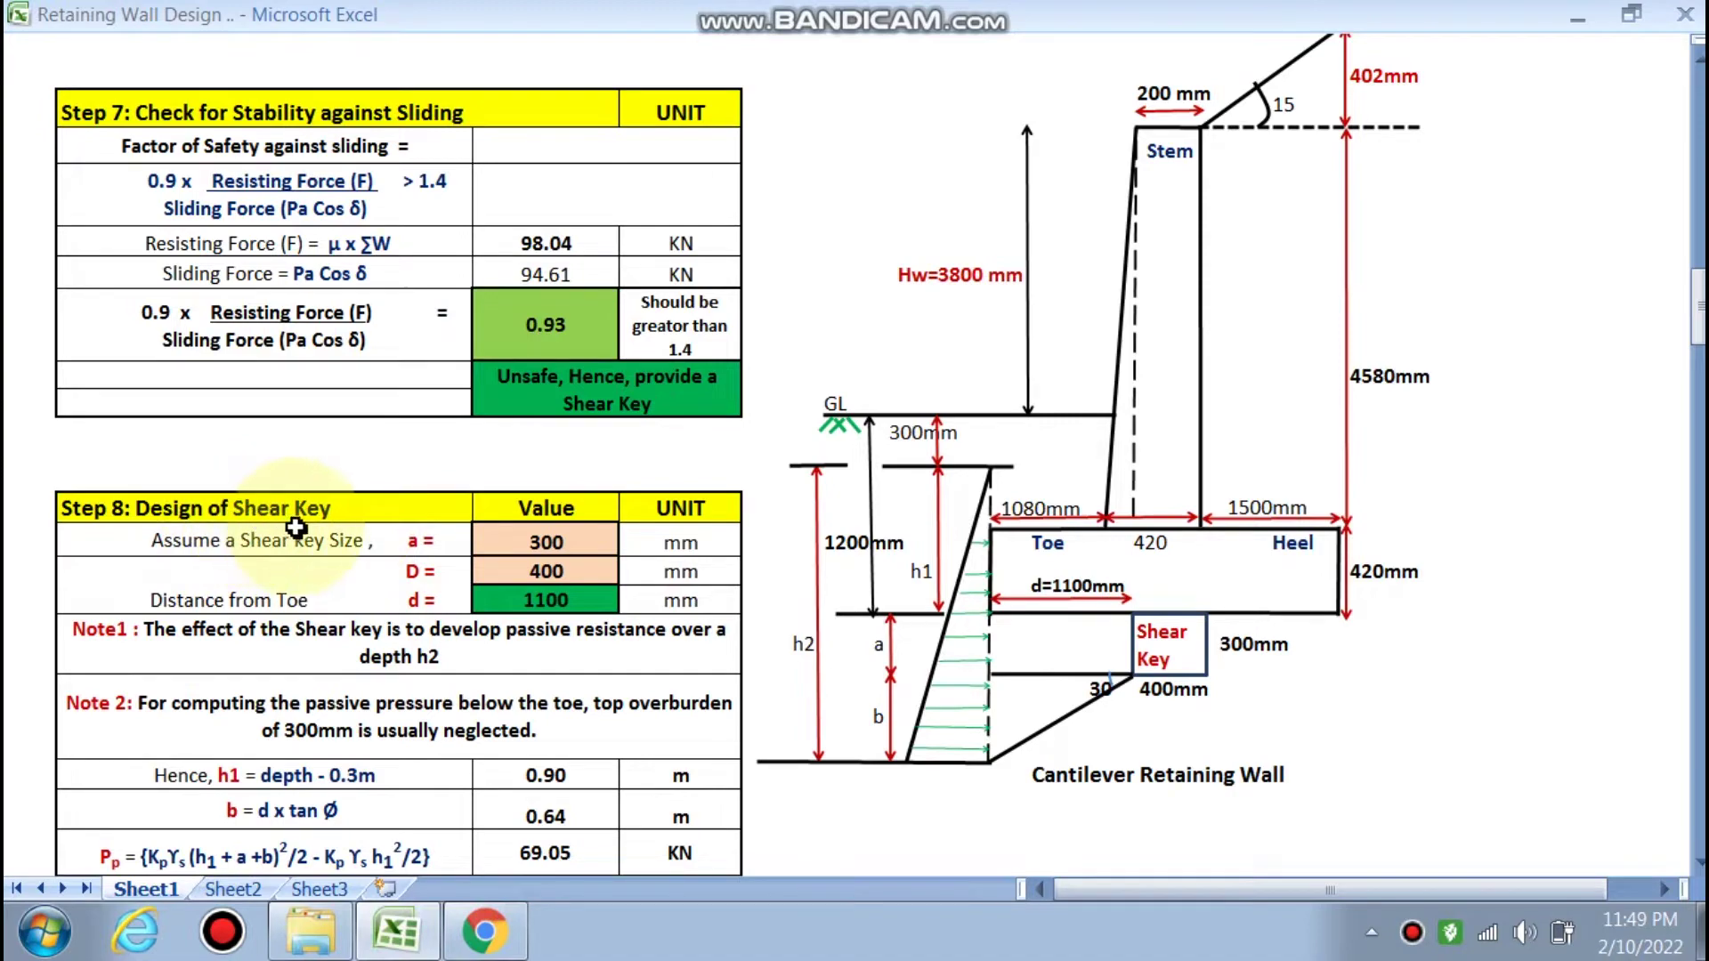
scroll(291, 527, down, 1)
scroll(818, 588, down, 1)
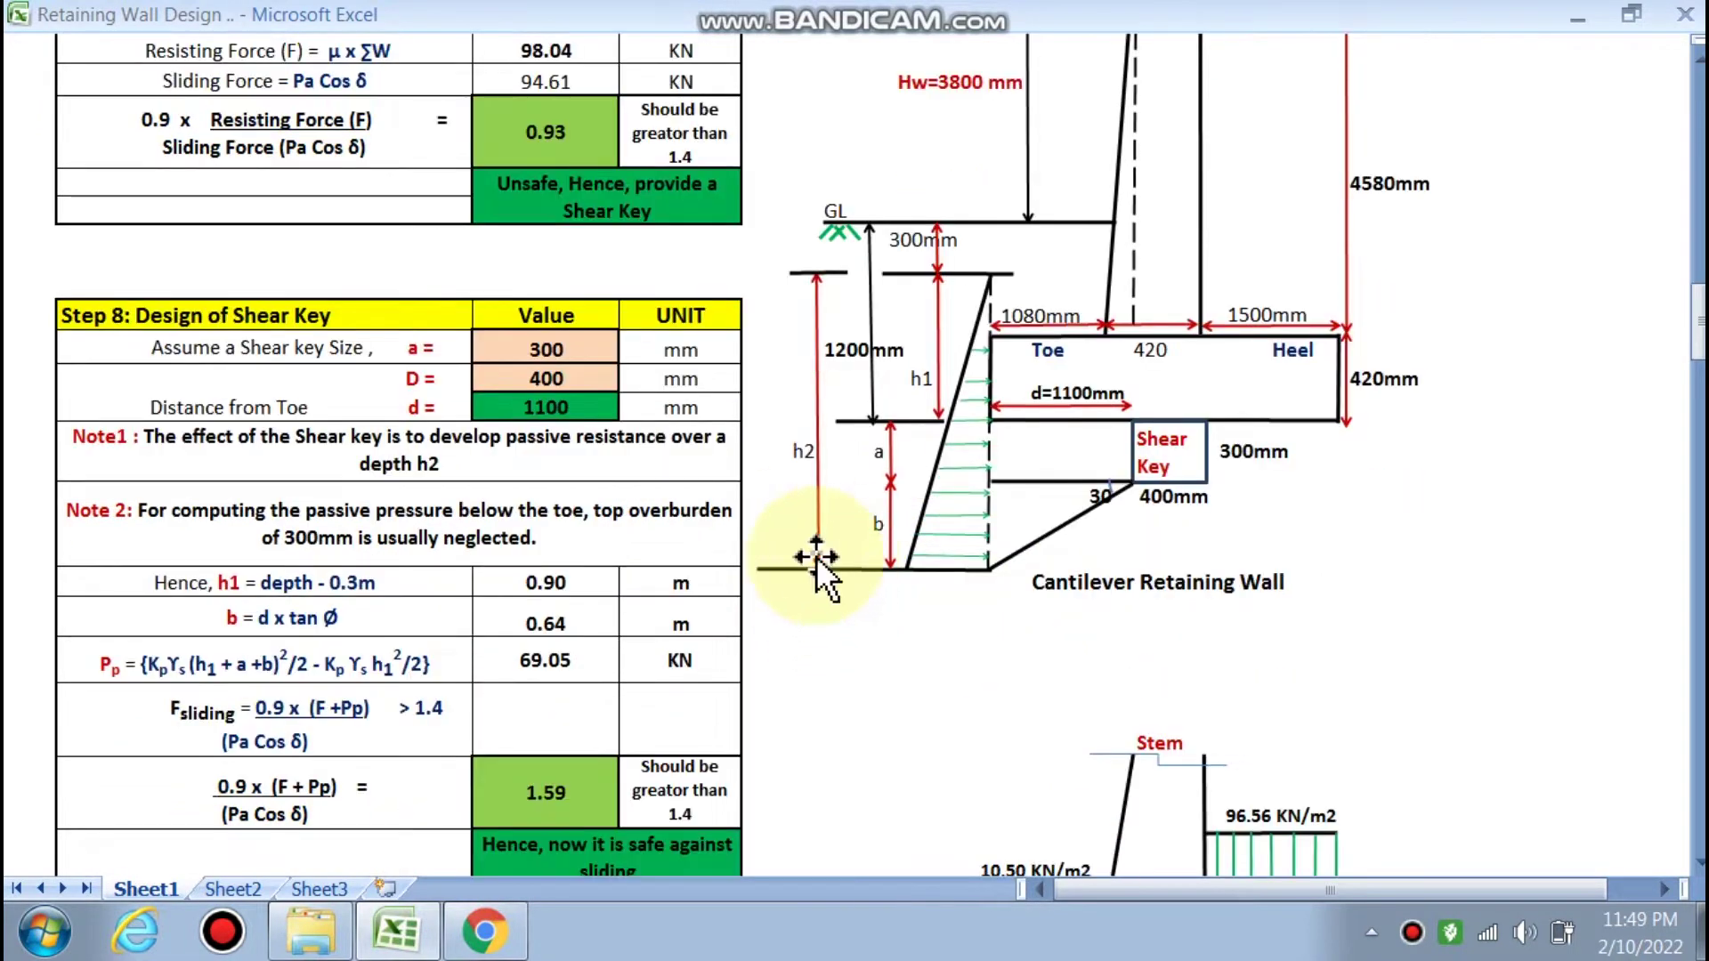
scroll(808, 557, down, 3)
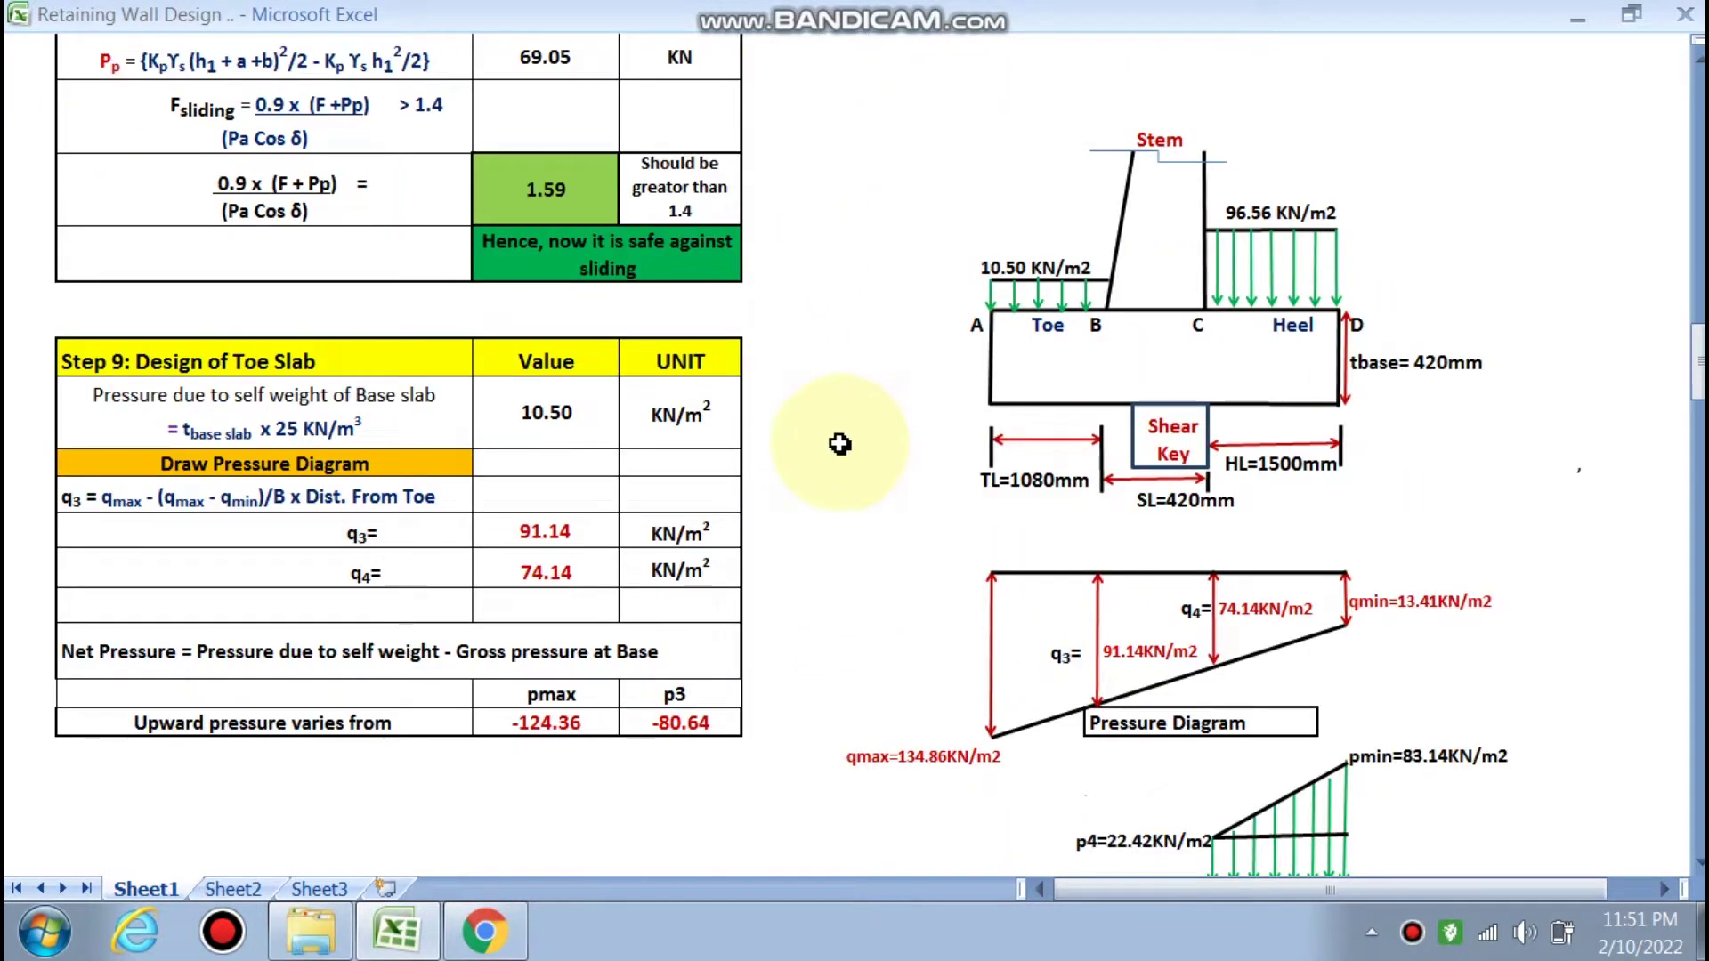
Bring the Step 9 toe slab net pressures (pmax −124.36 to p3 −80.64 KN/m²) into view.
scroll(840, 444, down, 2)
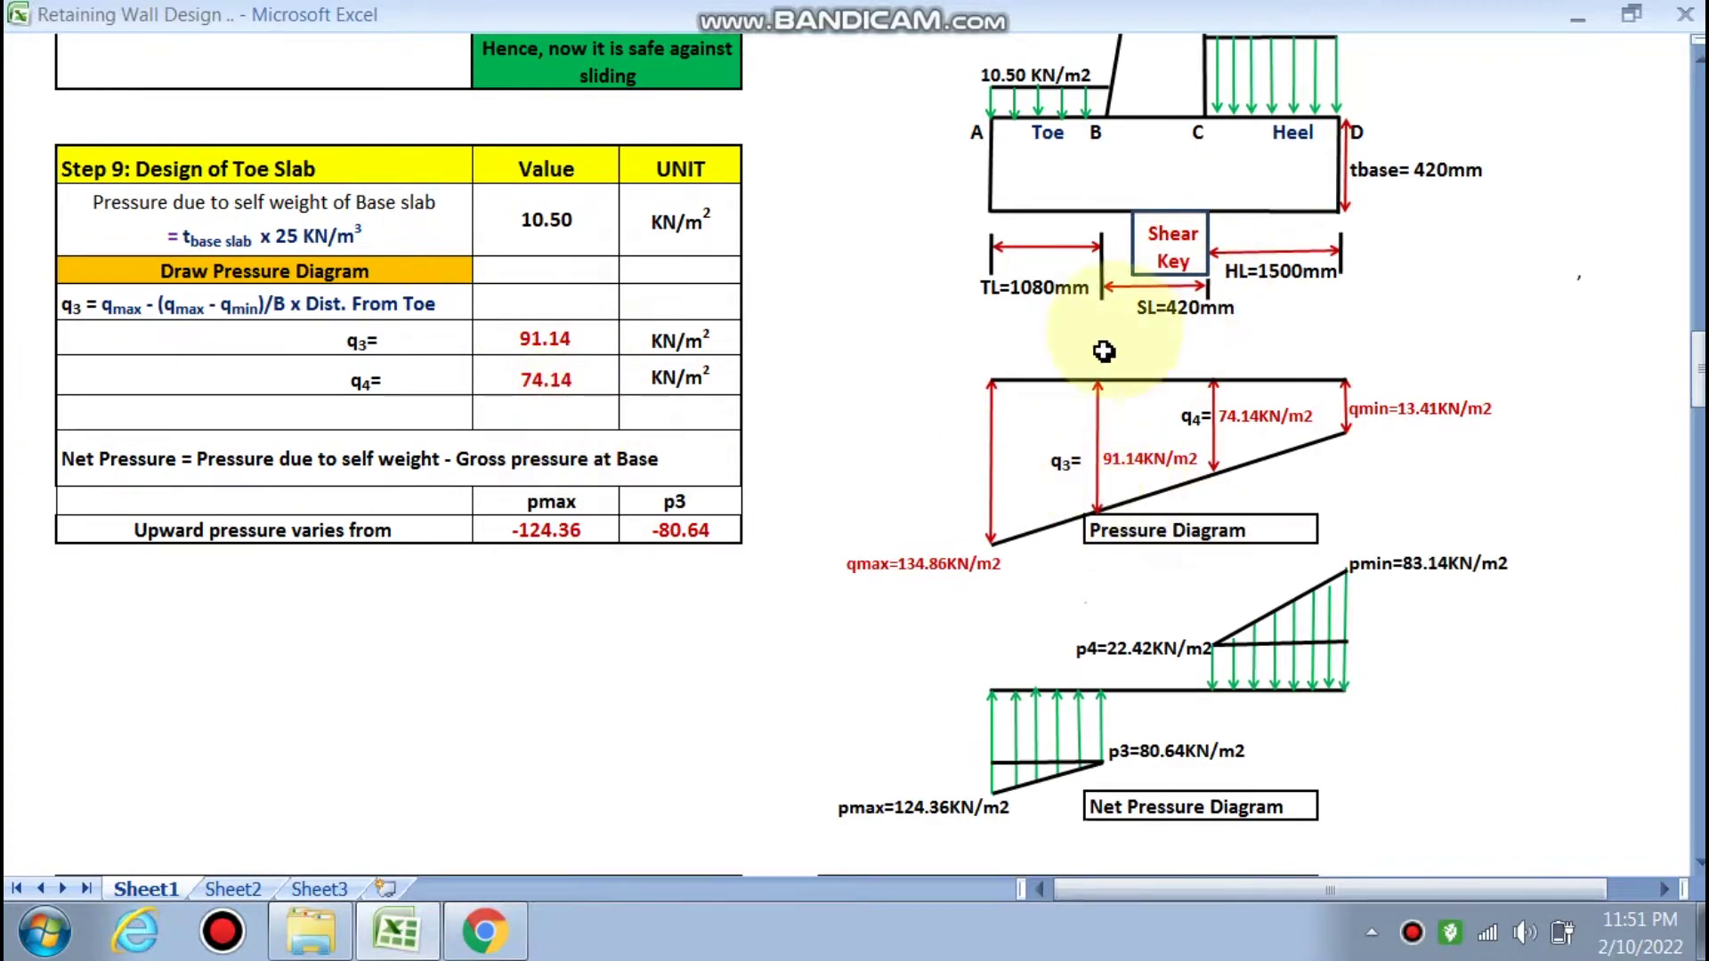
scroll(789, 484, down, 14)
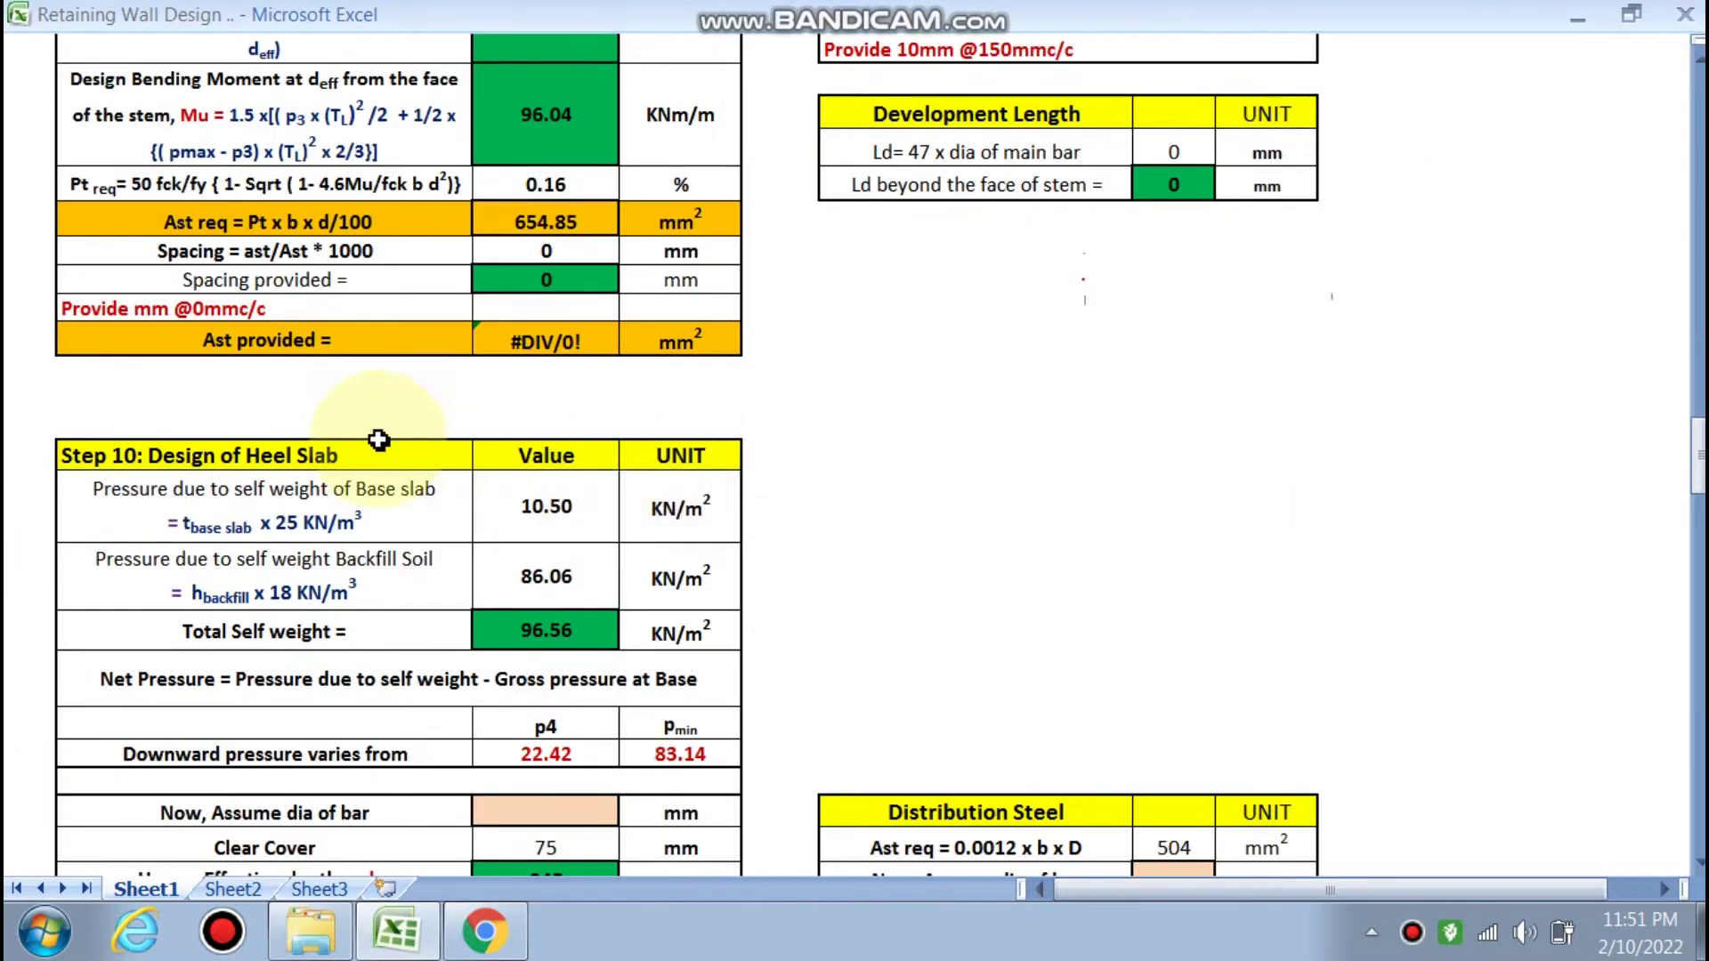
scroll(378, 440, down, 8)
scroll(422, 431, down, 3)
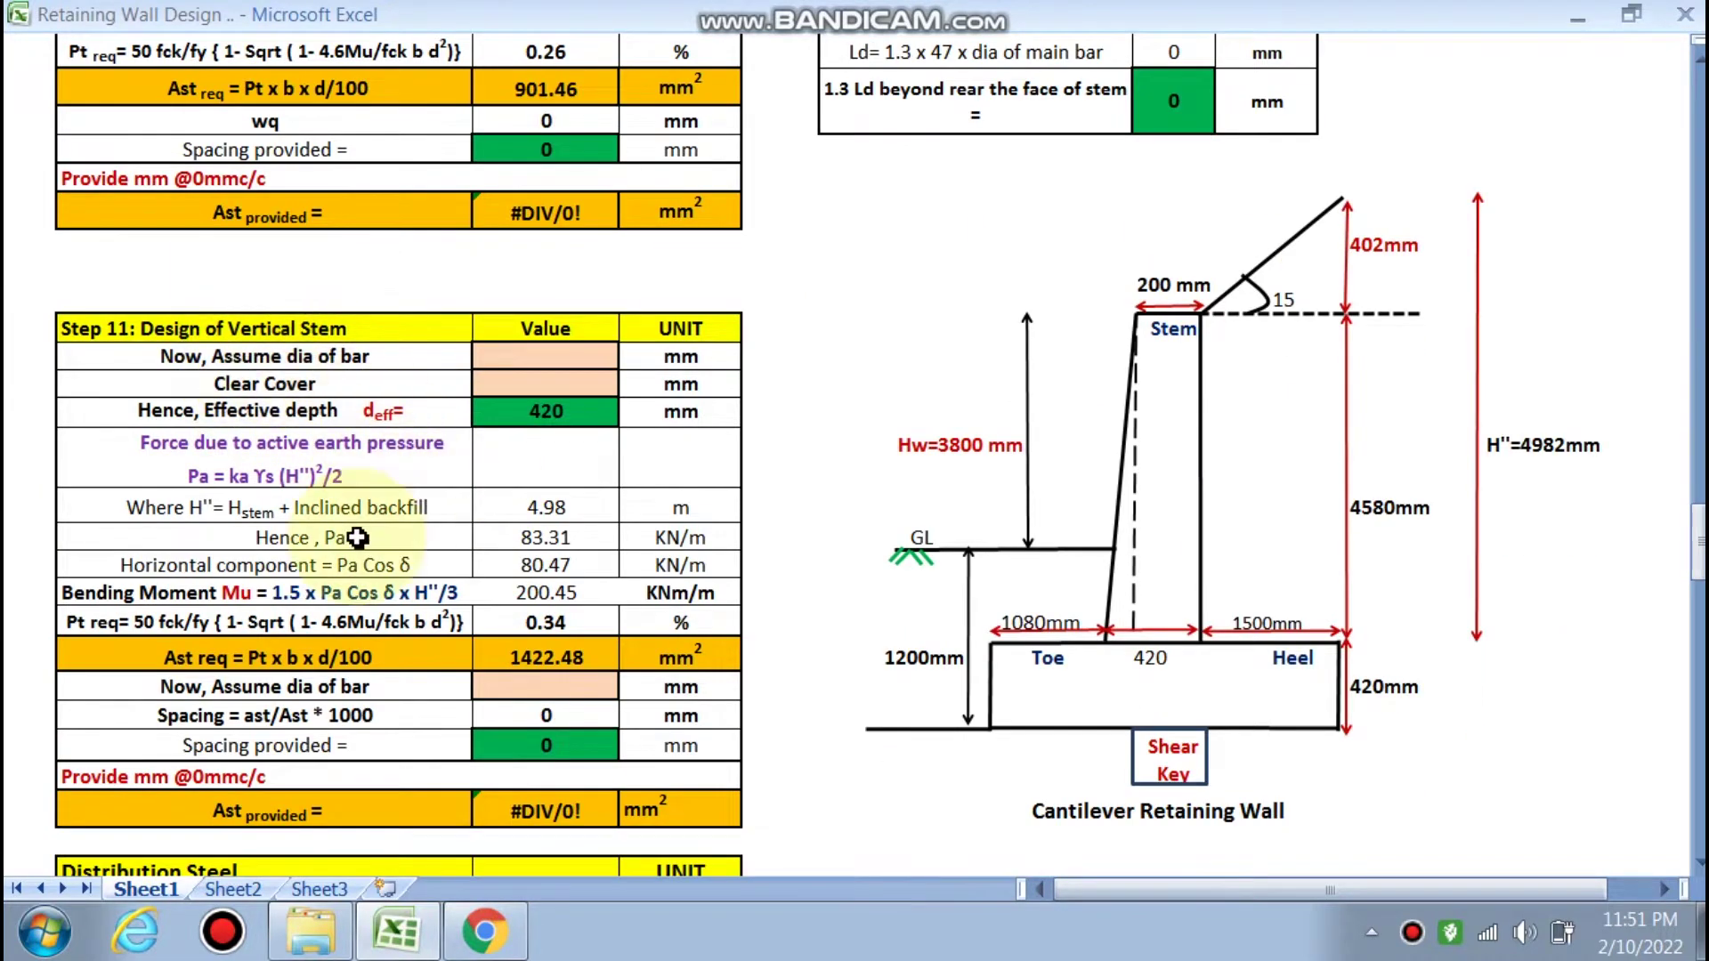
scroll(357, 538, down, 5)
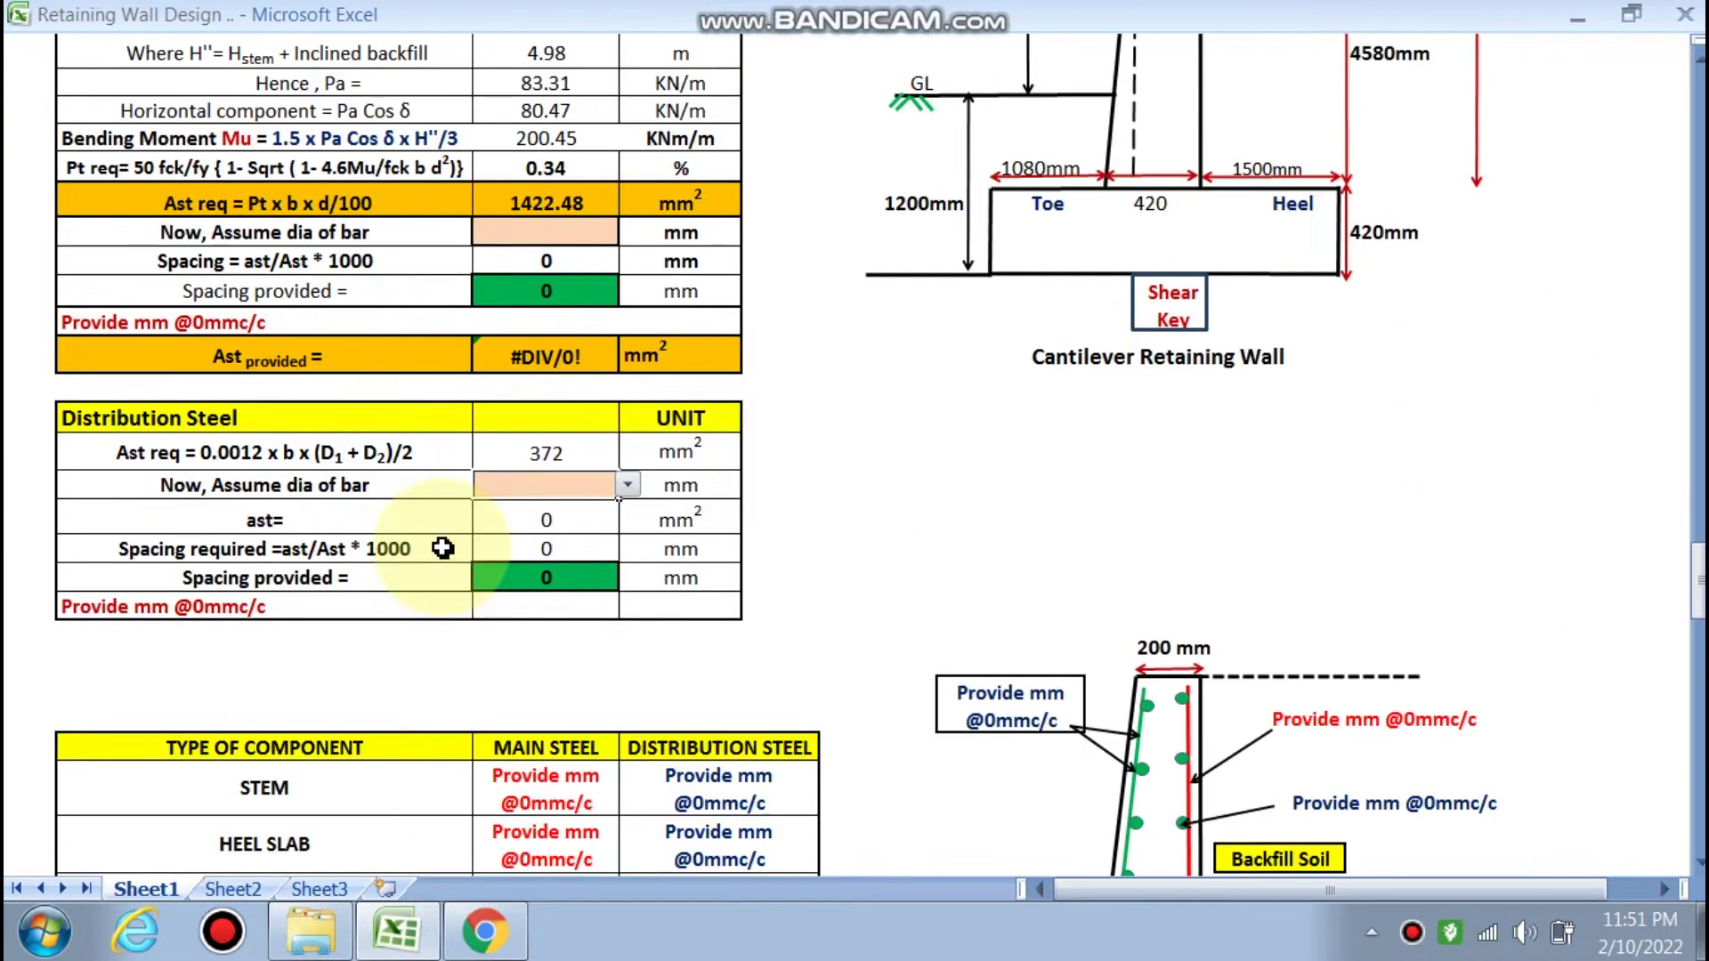
scroll(443, 548, down, 2)
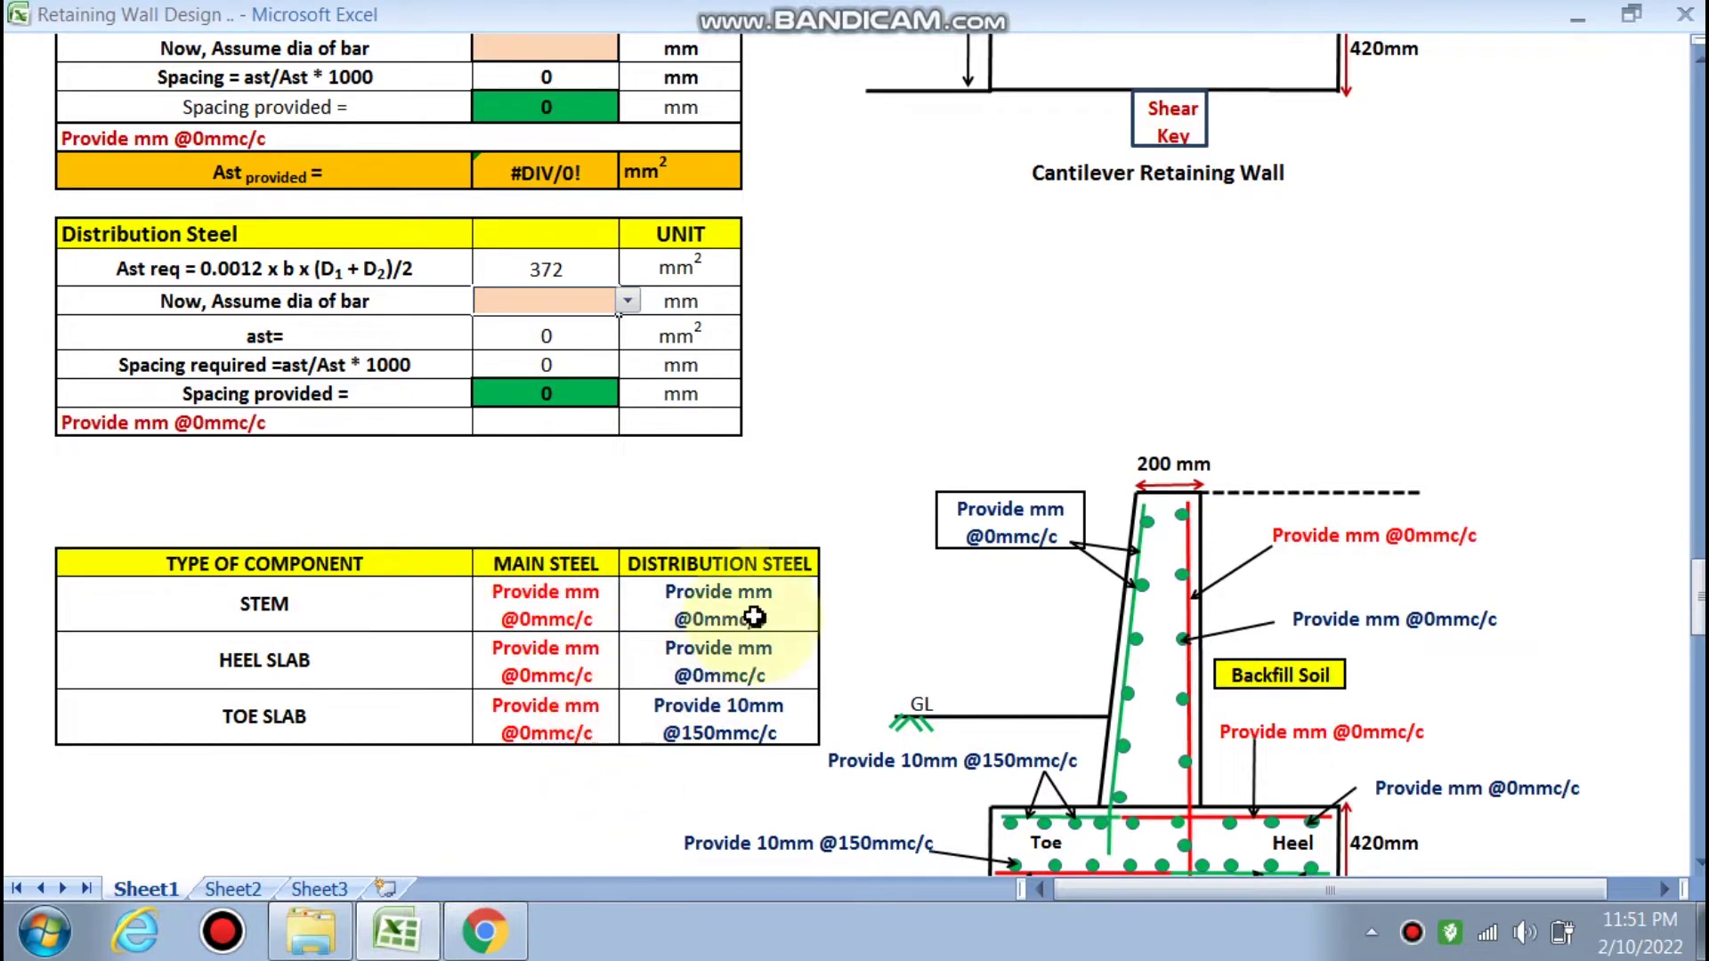
scroll(964, 686, down, 1)
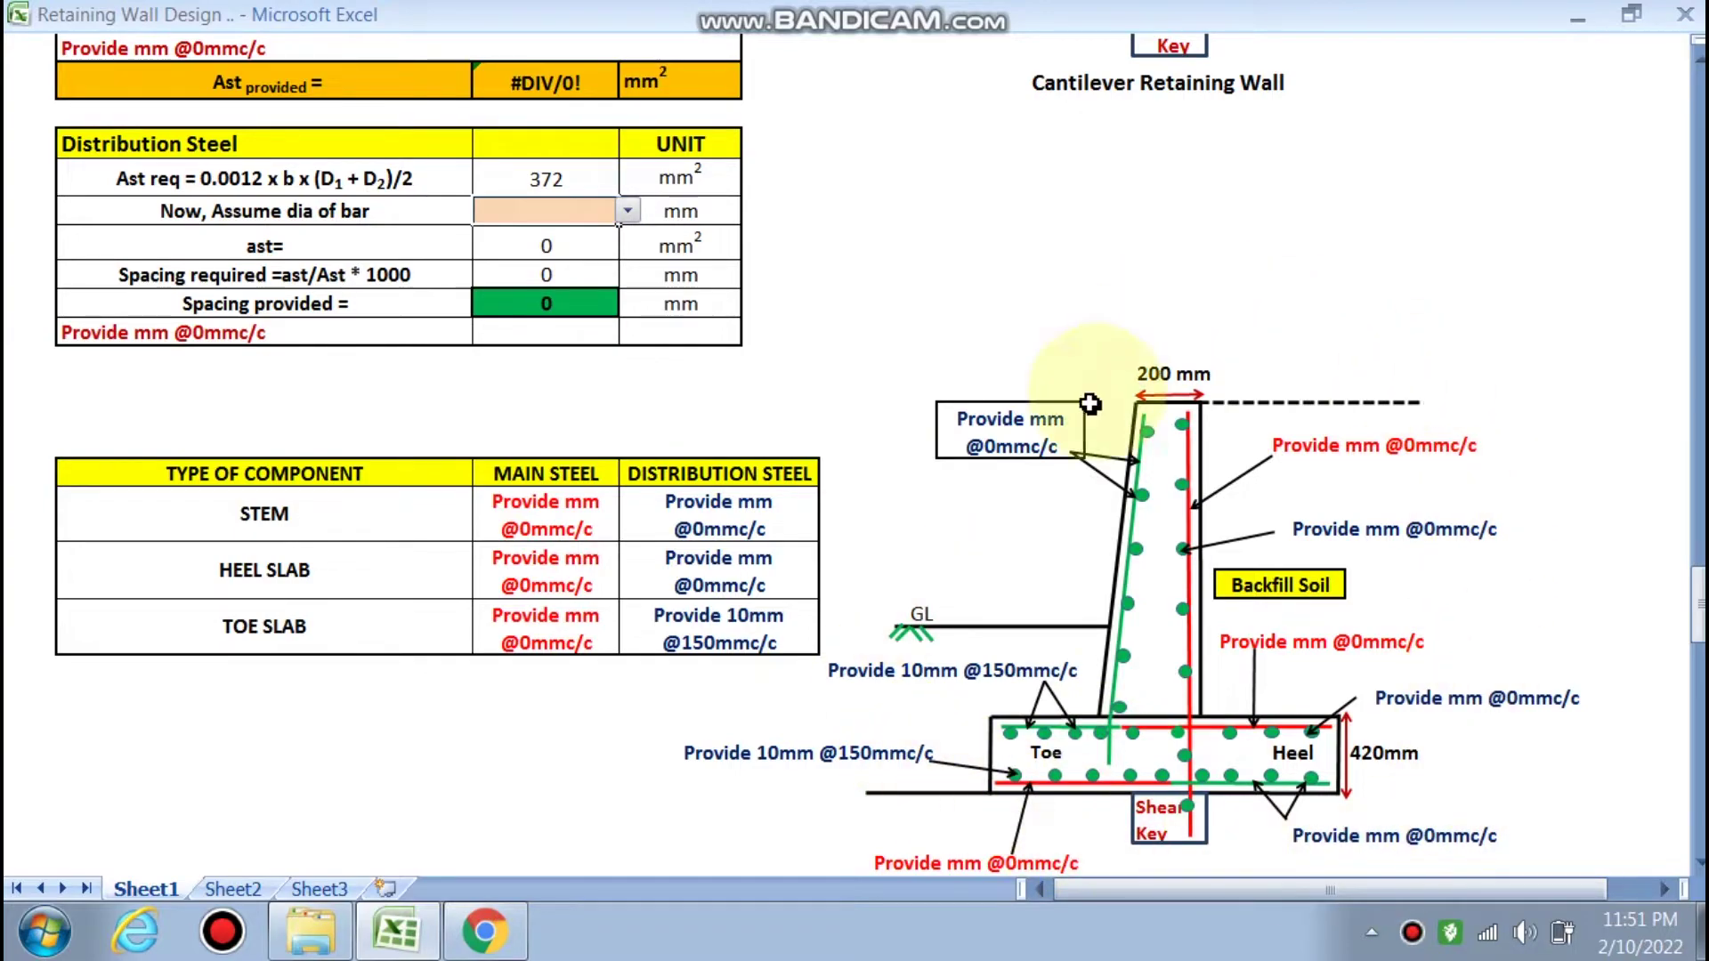
scroll(620, 632, up, 2)
scroll(620, 632, up, 14)
scroll(620, 632, up, 11)
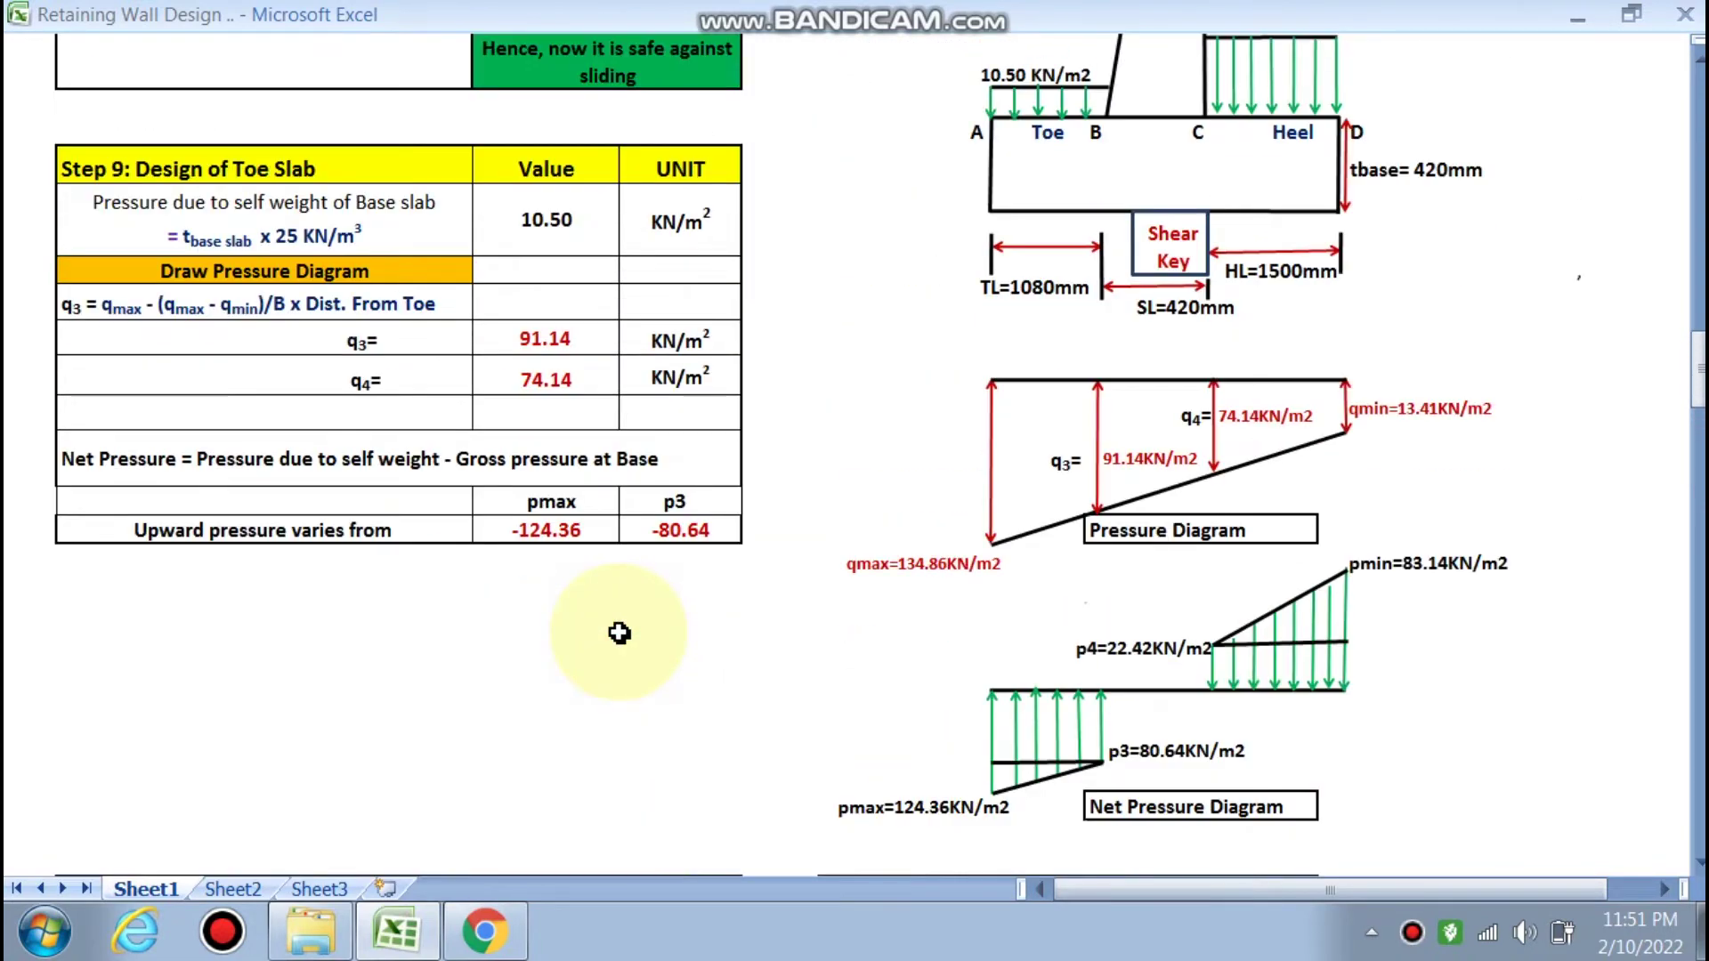
scroll(620, 632, up, 4)
scroll(620, 632, down, 2)
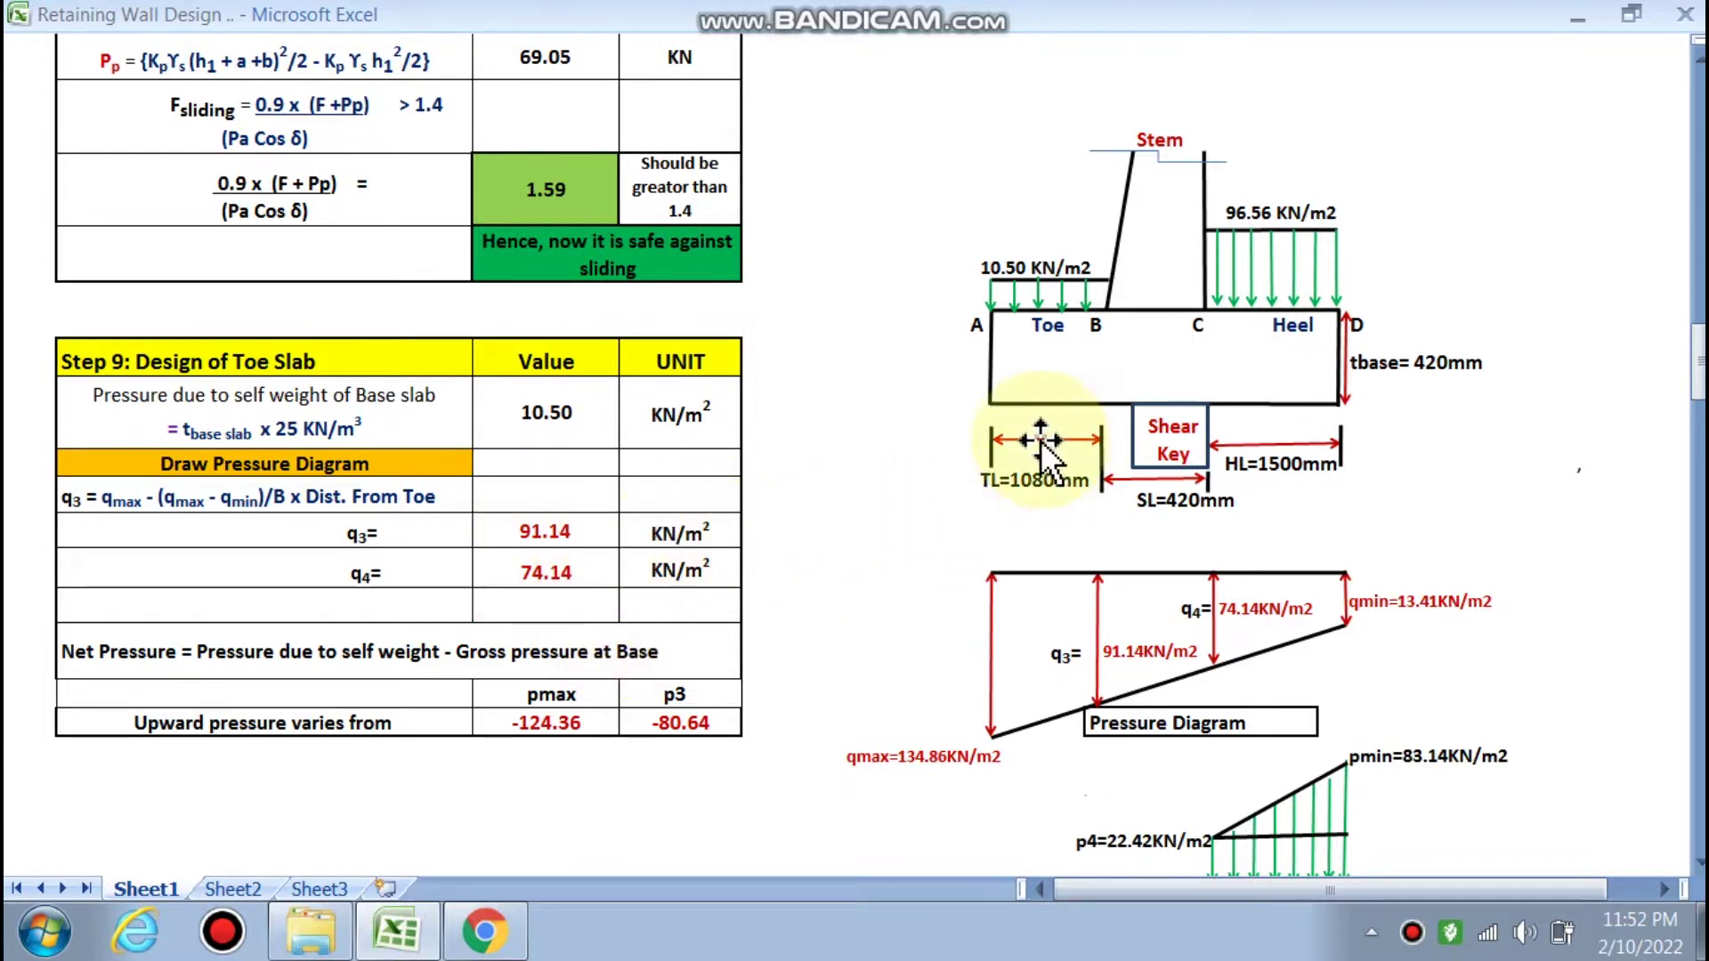
Select the base slab self-weight pressure row, then return to the Step 7–8 sliding and shear key tables.
click(303, 425)
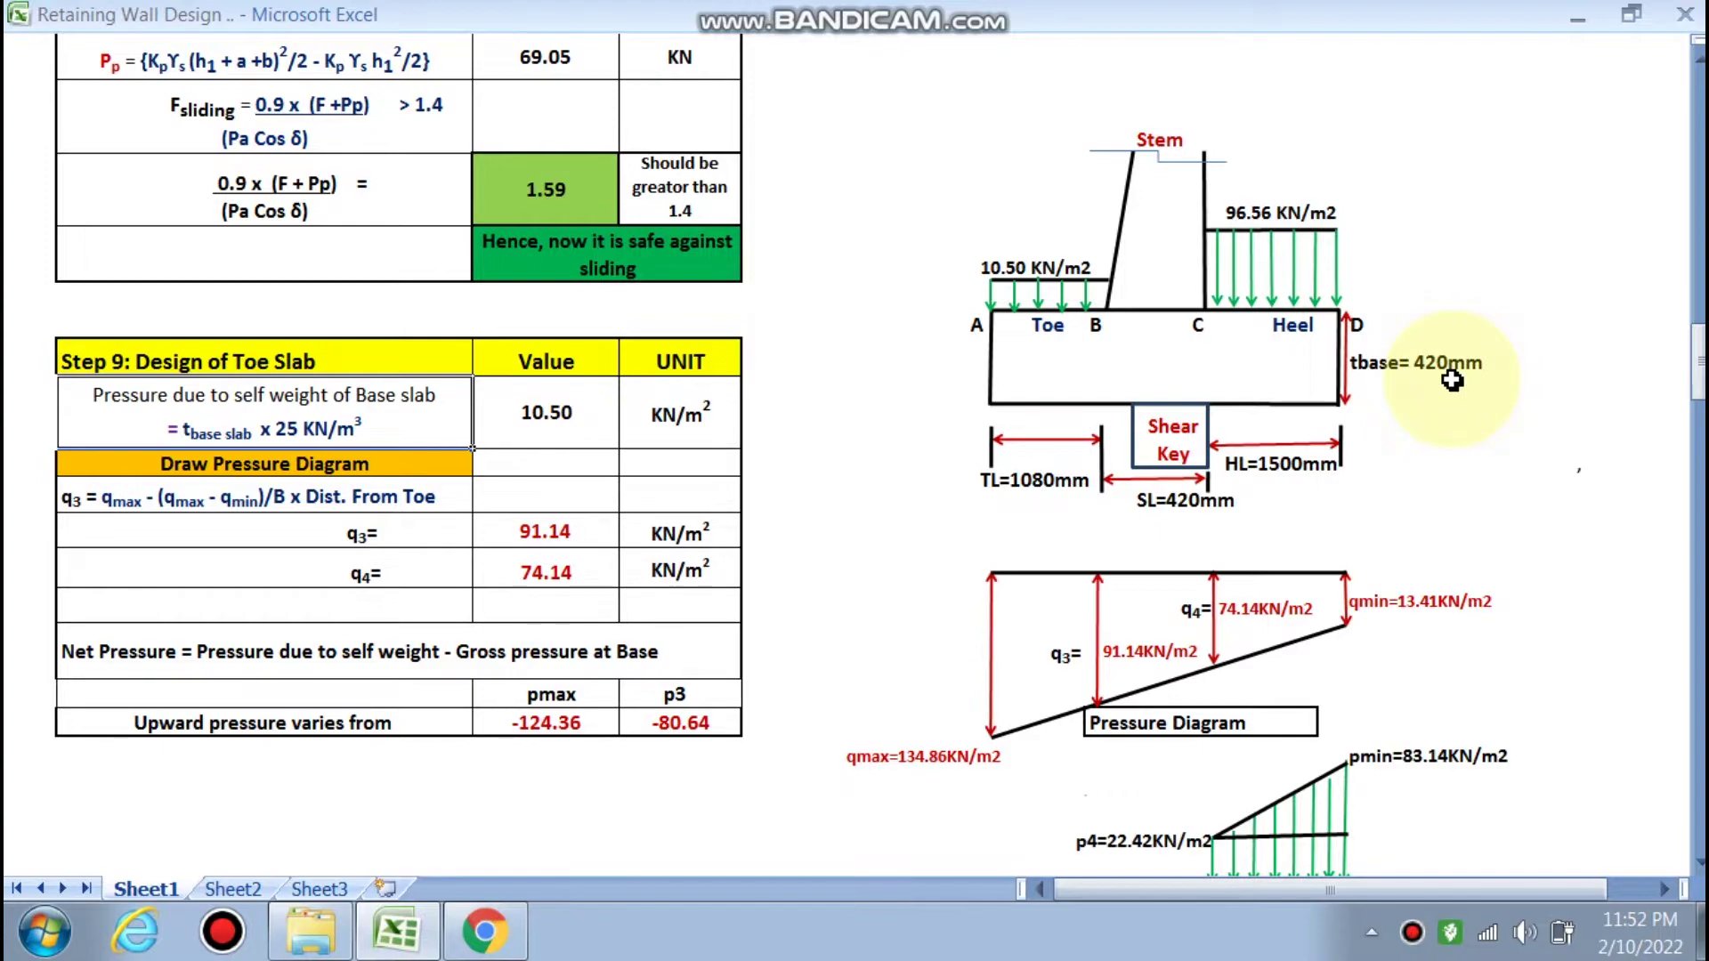
scroll(926, 463, up, 20)
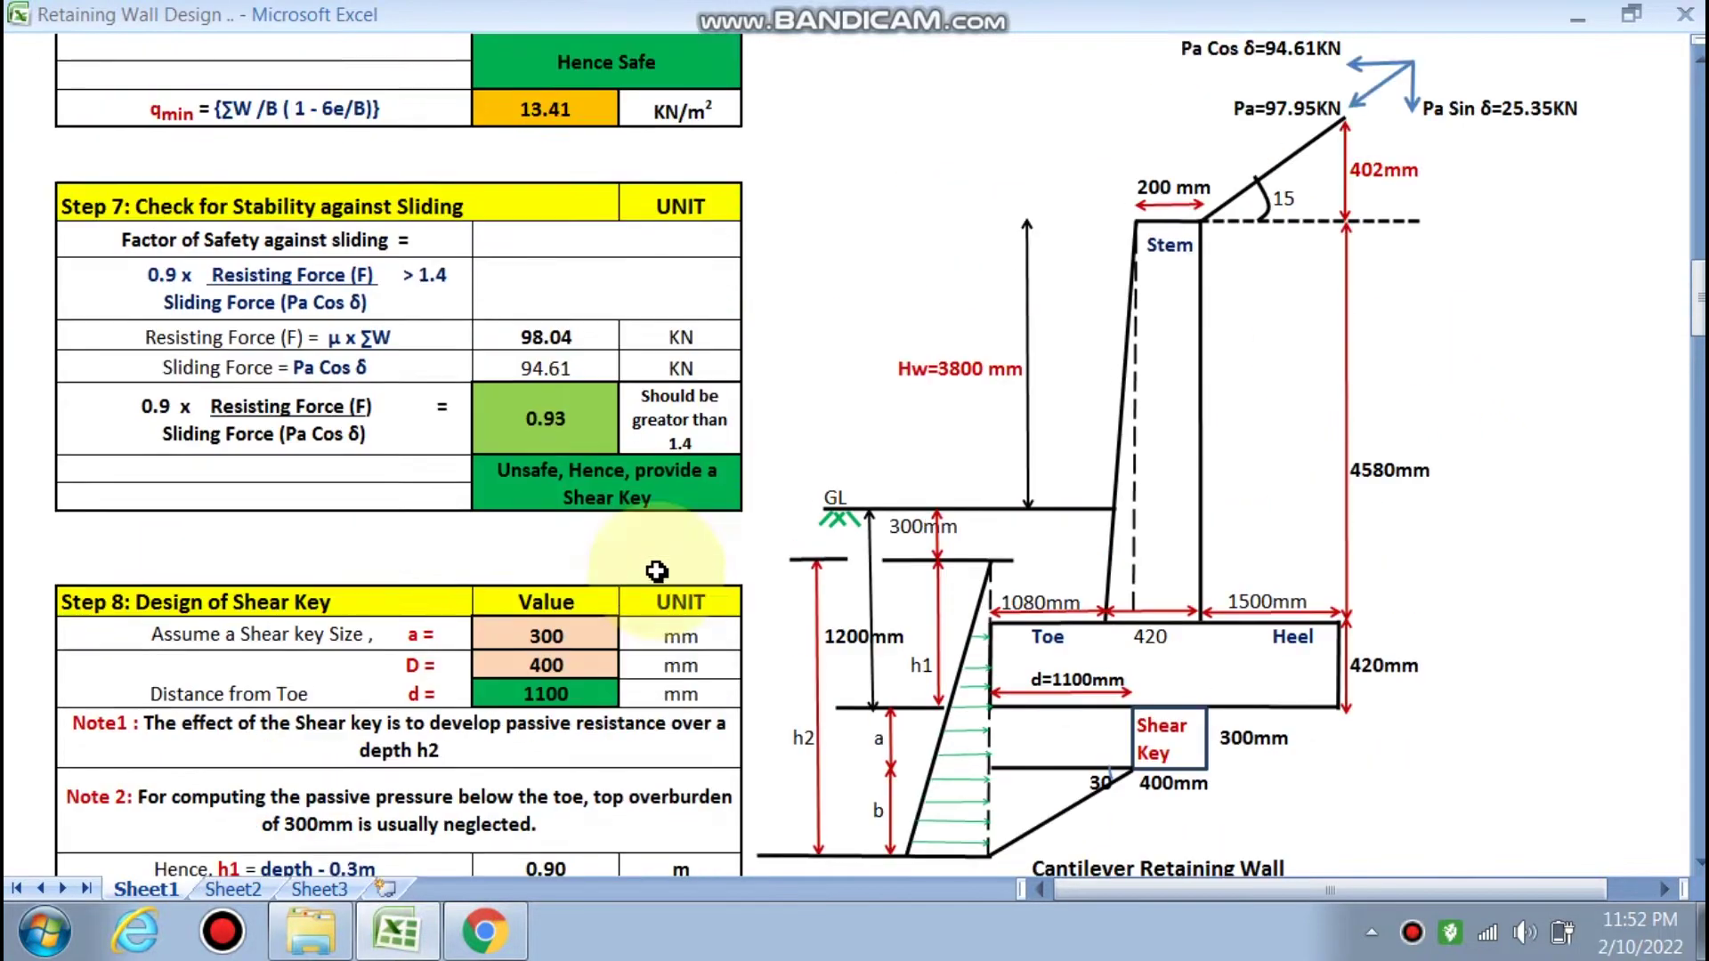
Return to Step 9 showing the 10.50 KN/m² base slab self-weight pressure.
scroll(663, 572, up, 2)
scroll(676, 569, down, 10)
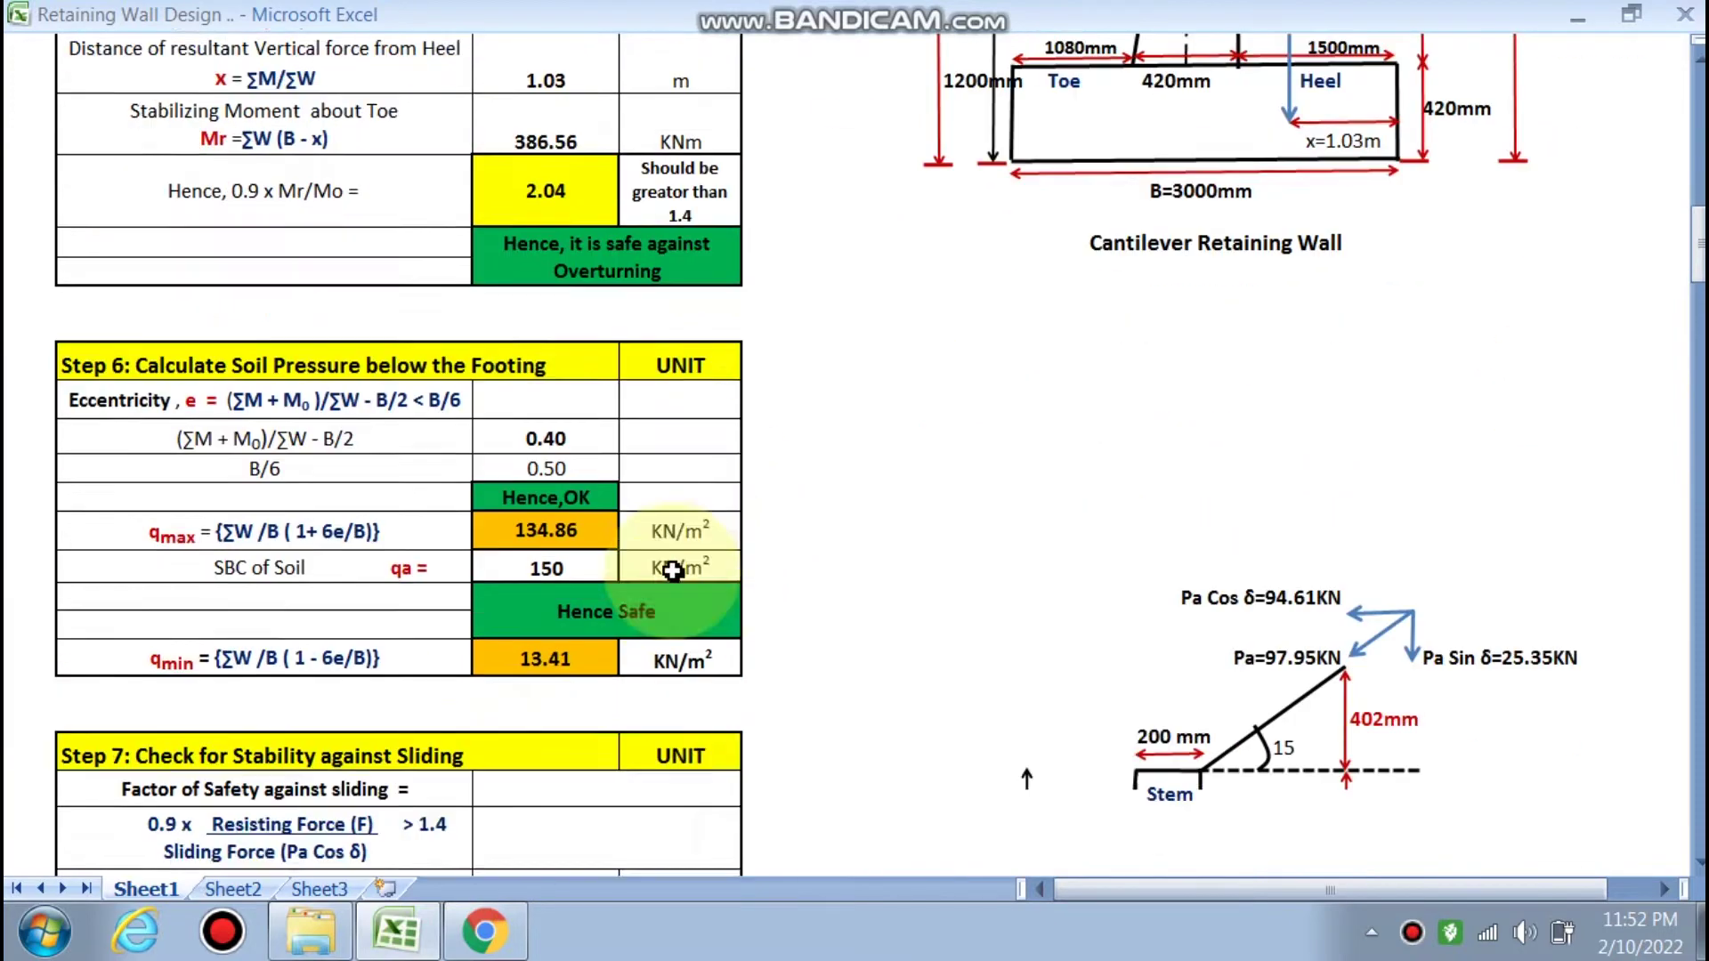
scroll(712, 572, down, 6)
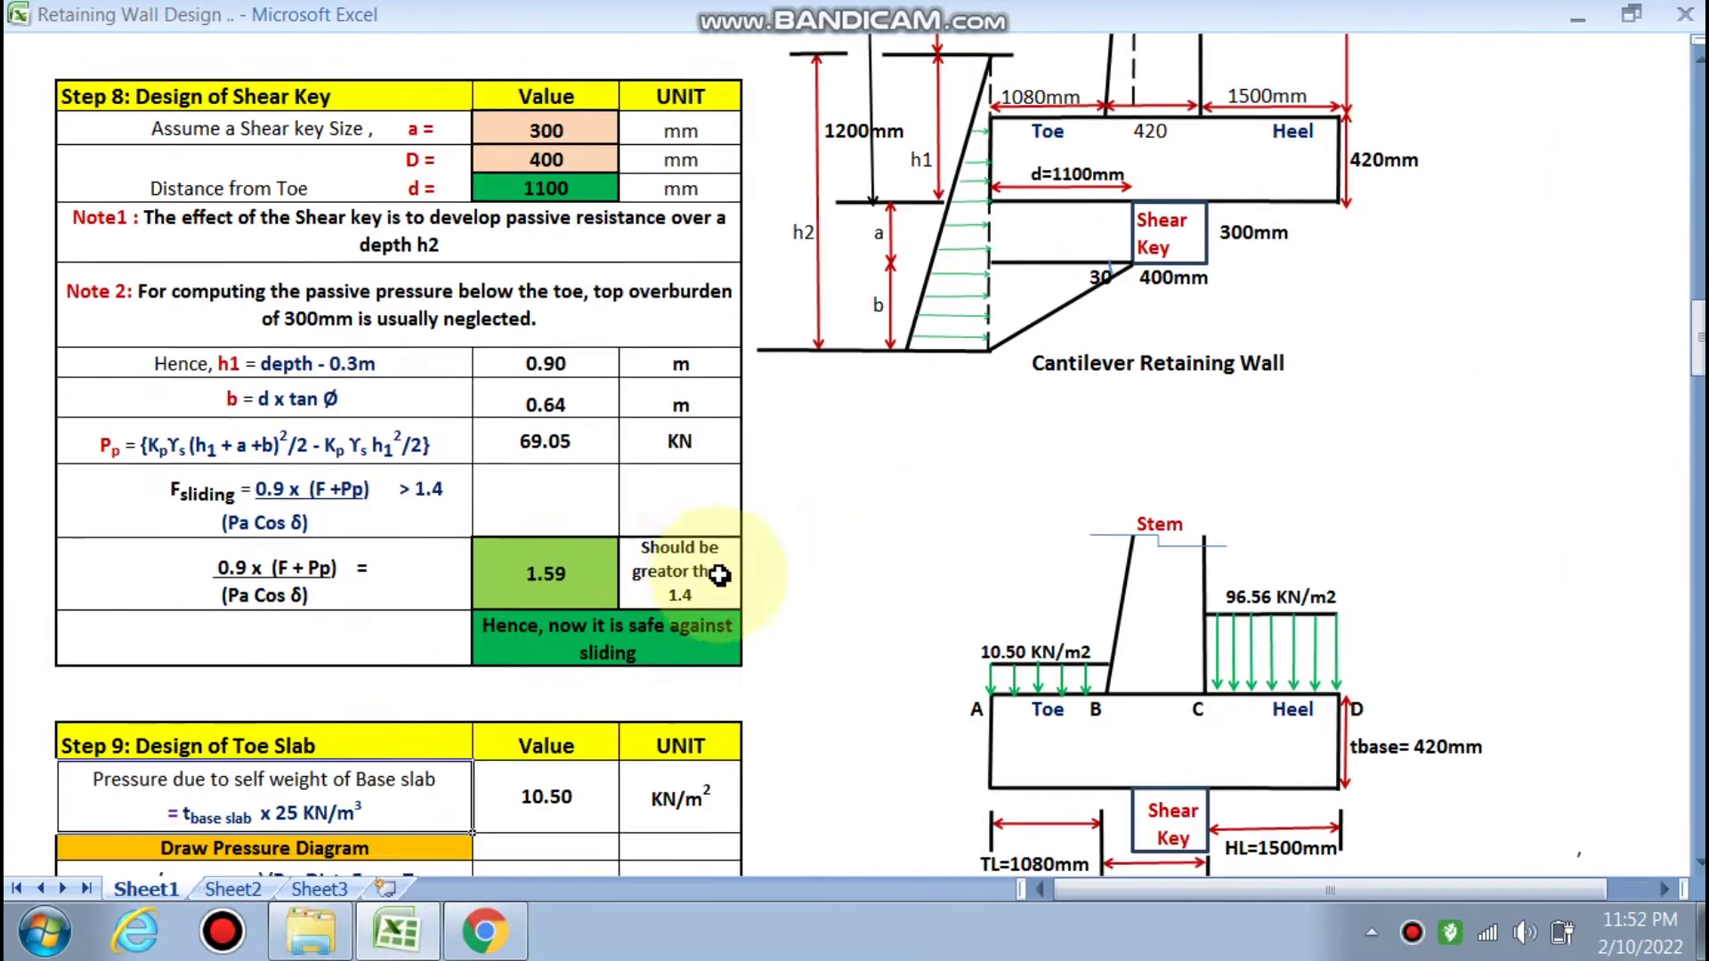
scroll(1144, 686, down, 2)
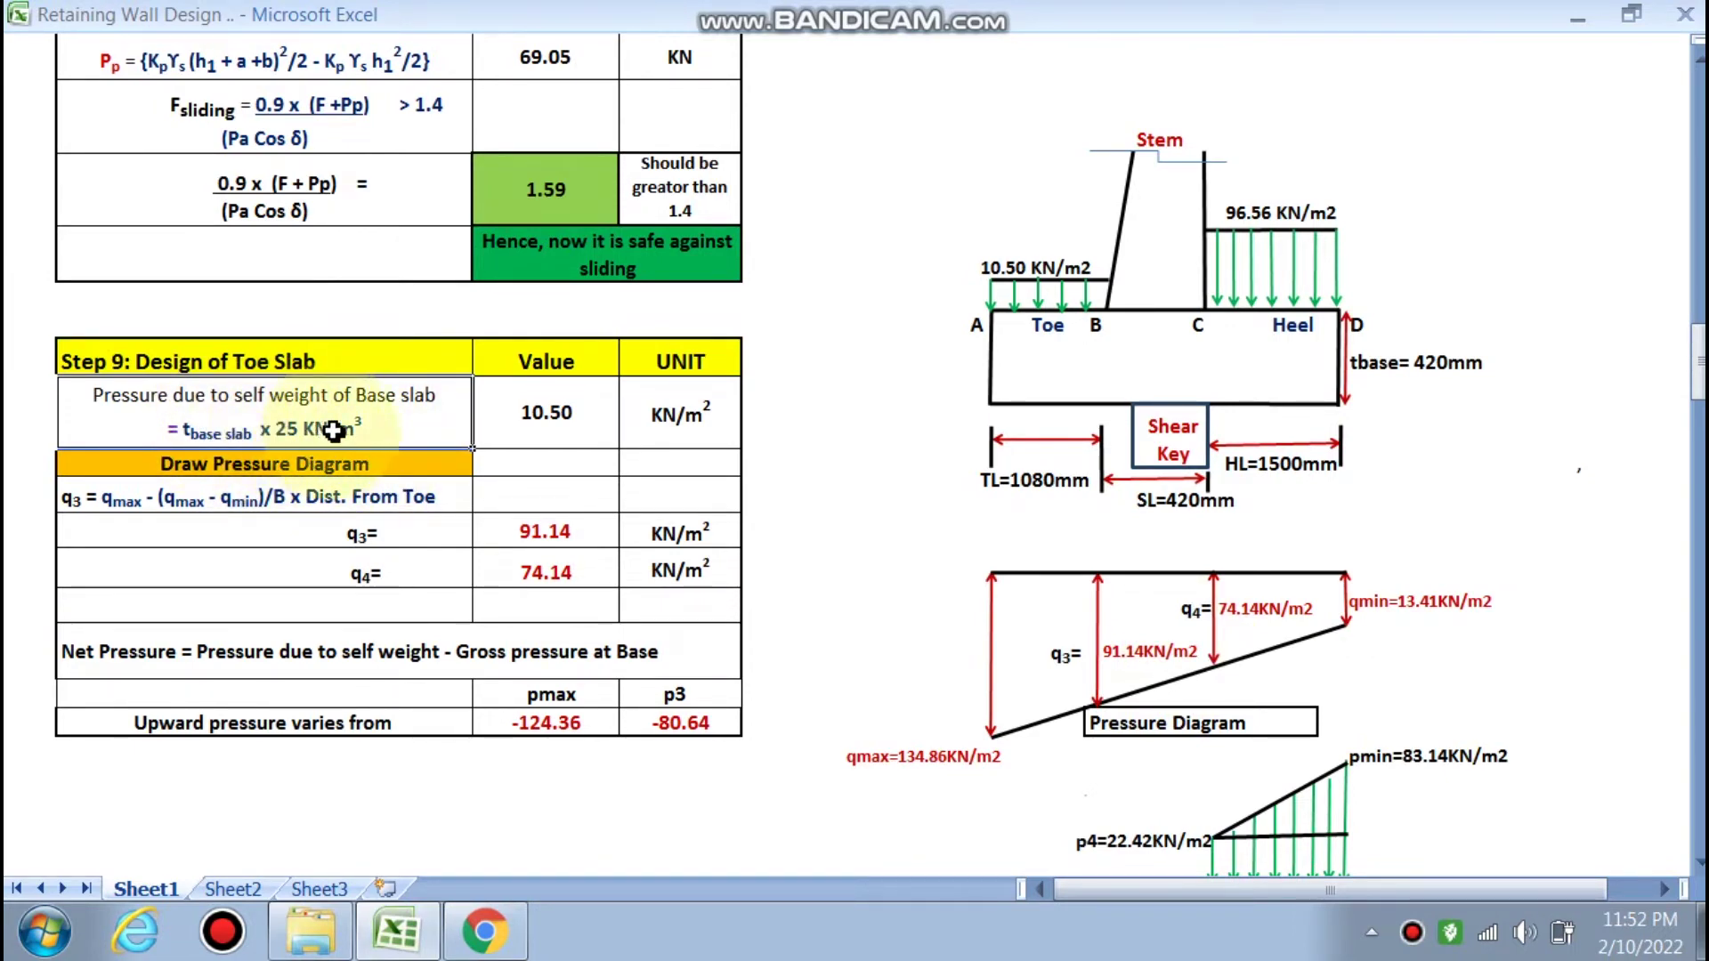
Inspect the formula behind the 10.50 self-weight pressure, then view the Net Pressure Diagram.
double_click(572, 421)
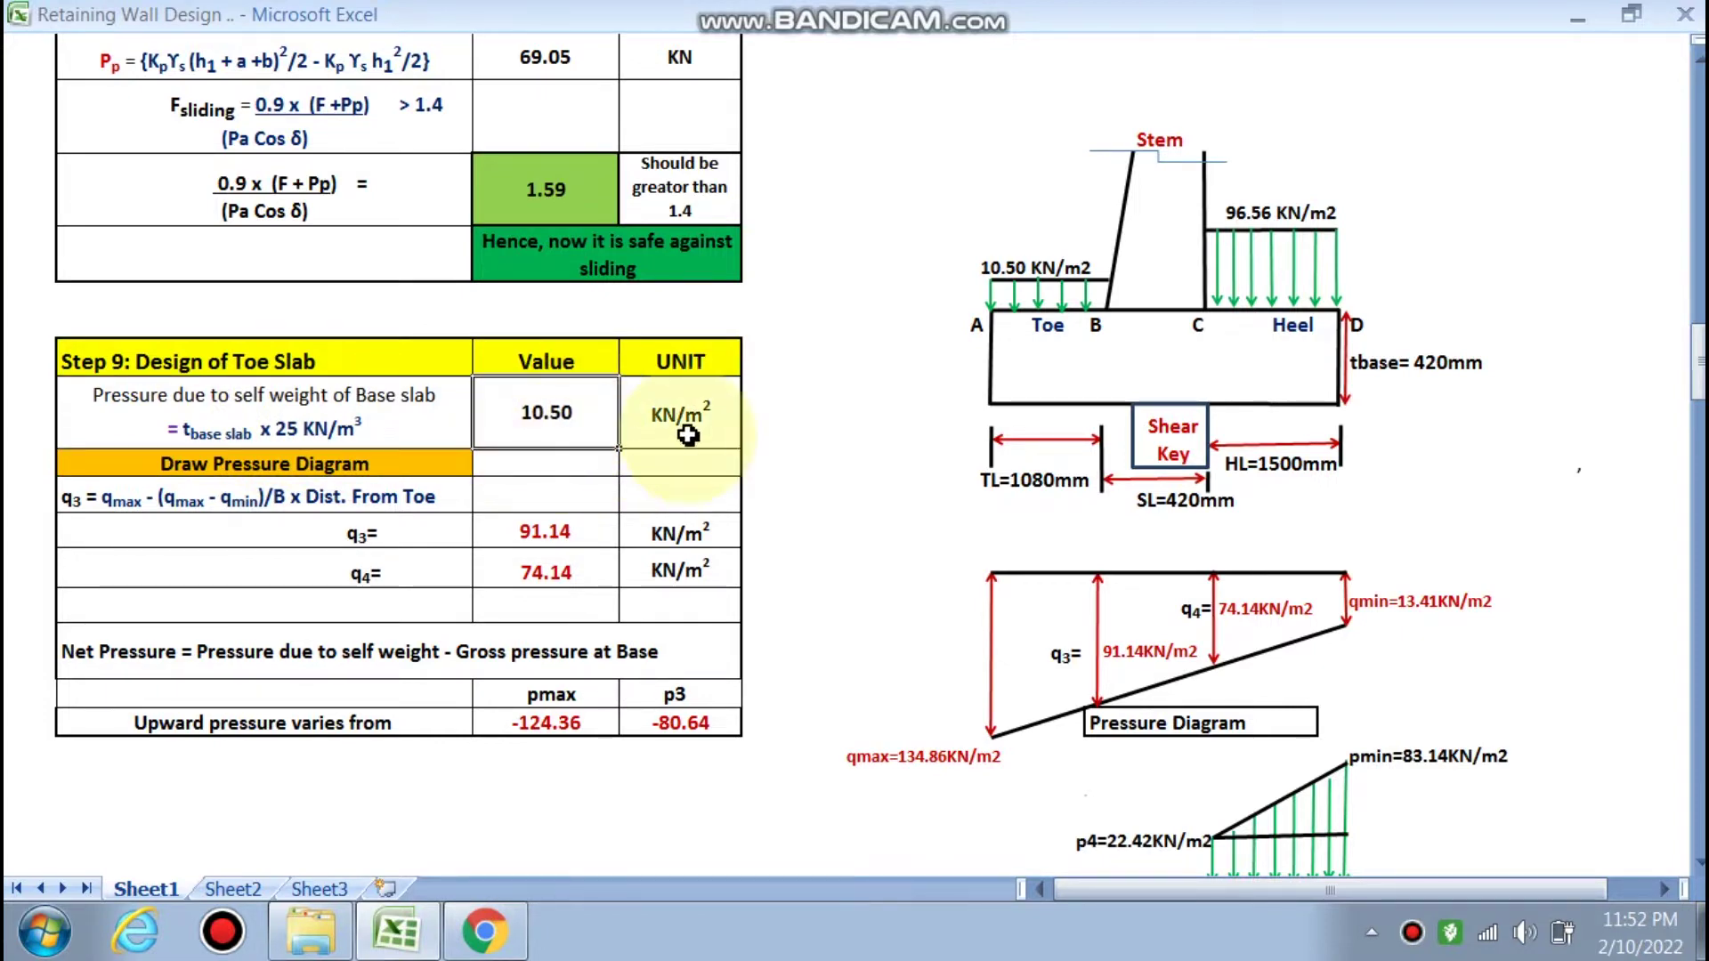
scroll(676, 374, down, 1)
scroll(311, 472, up, 1)
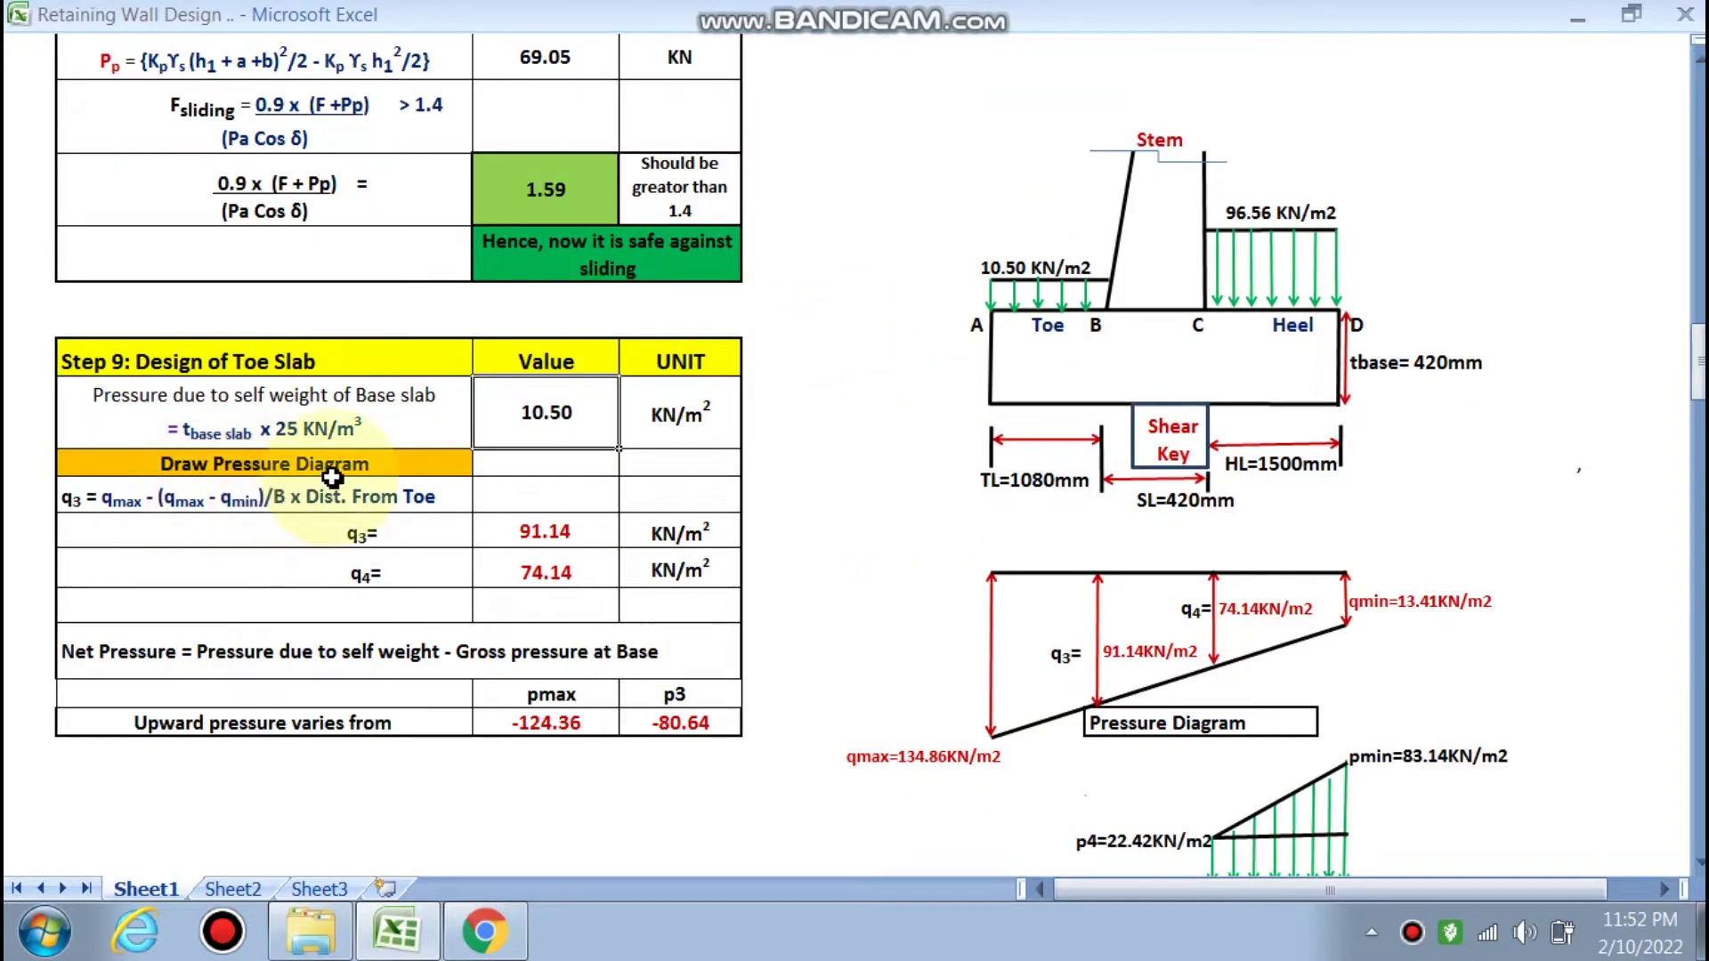
scroll(336, 478, down, 2)
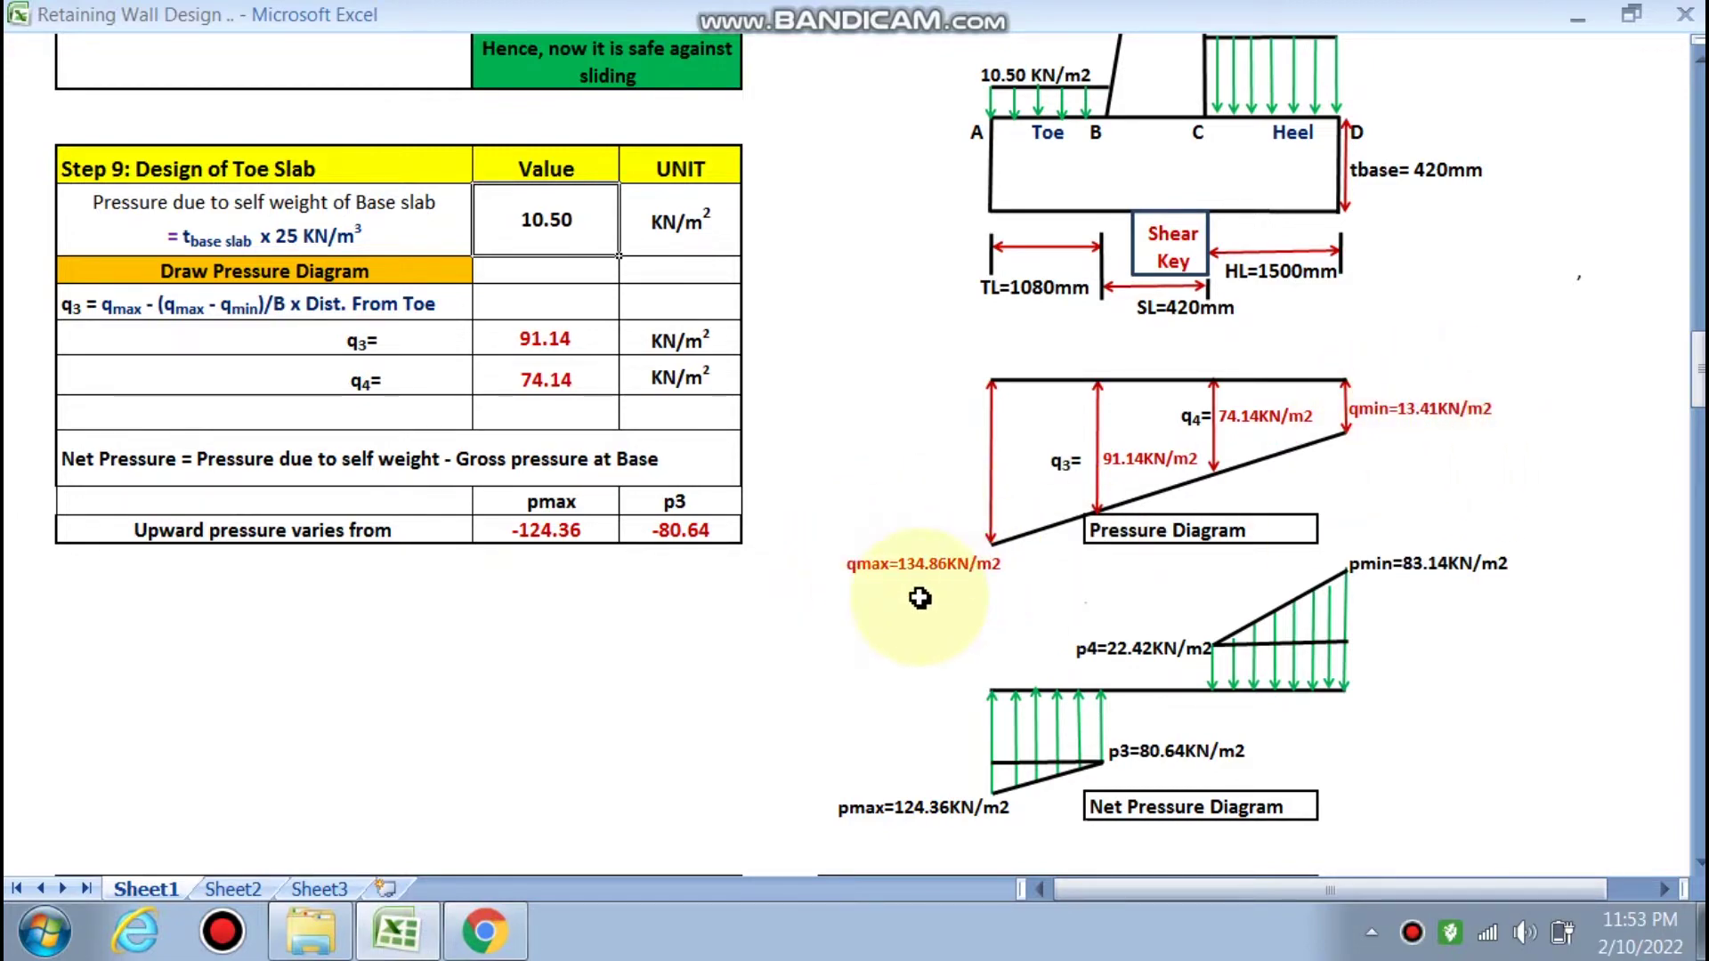
scroll(919, 598, up, 13)
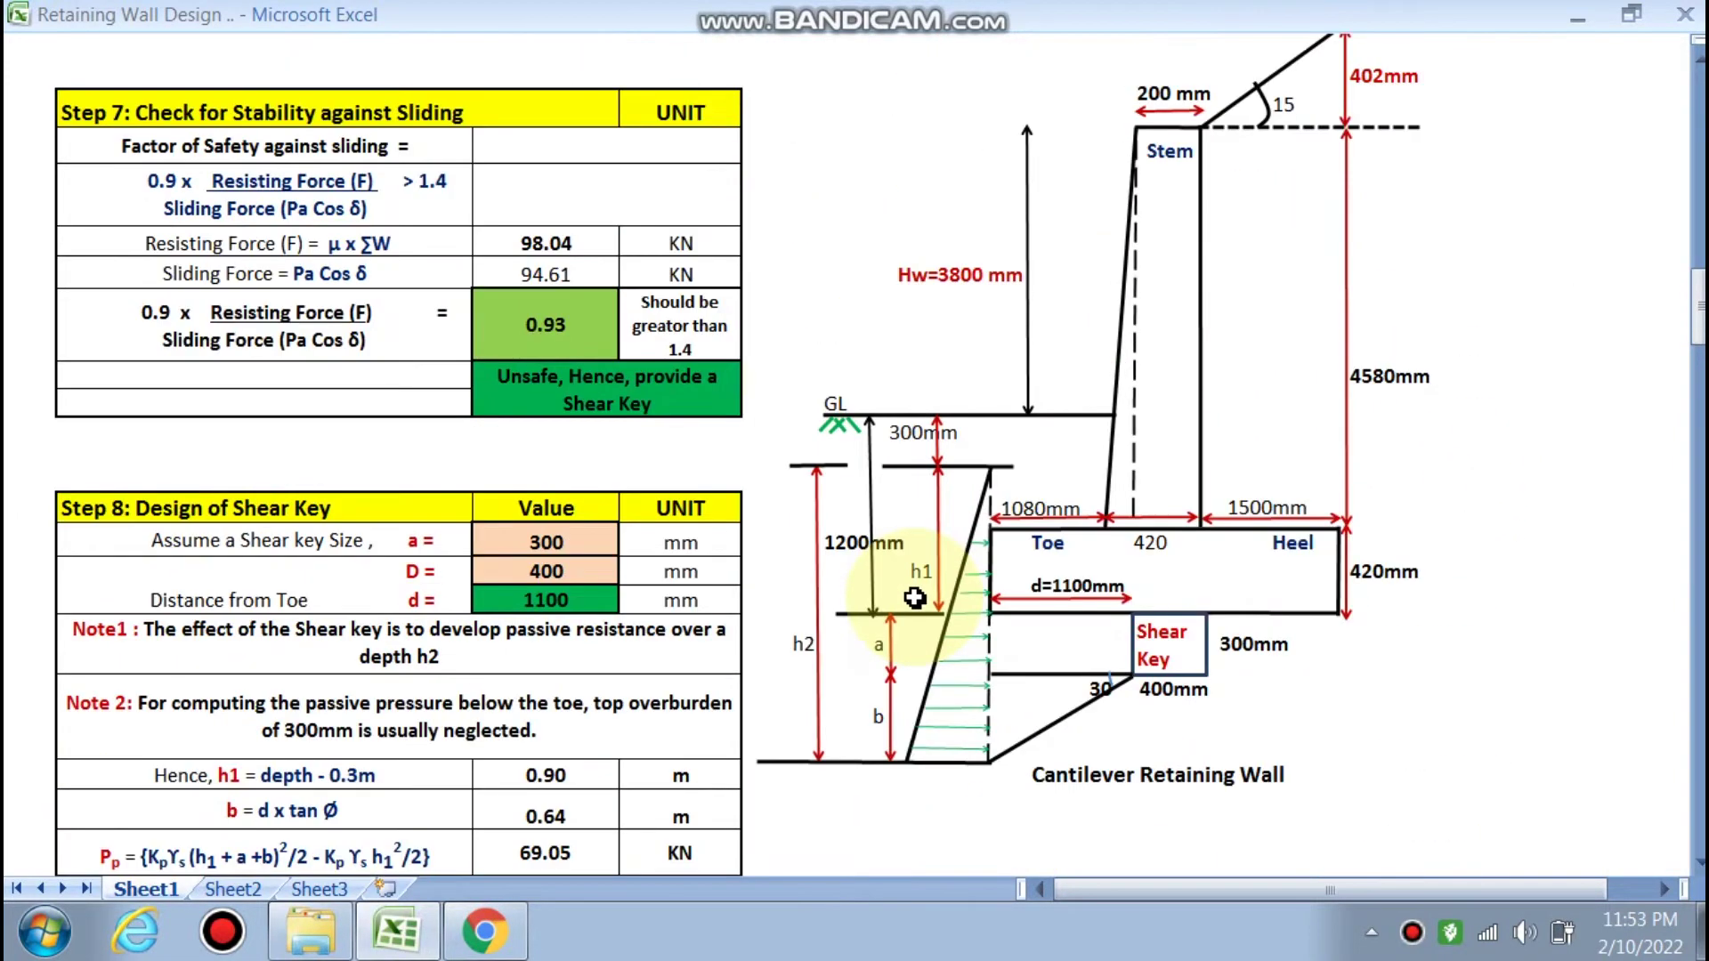
scroll(914, 598, up, 1)
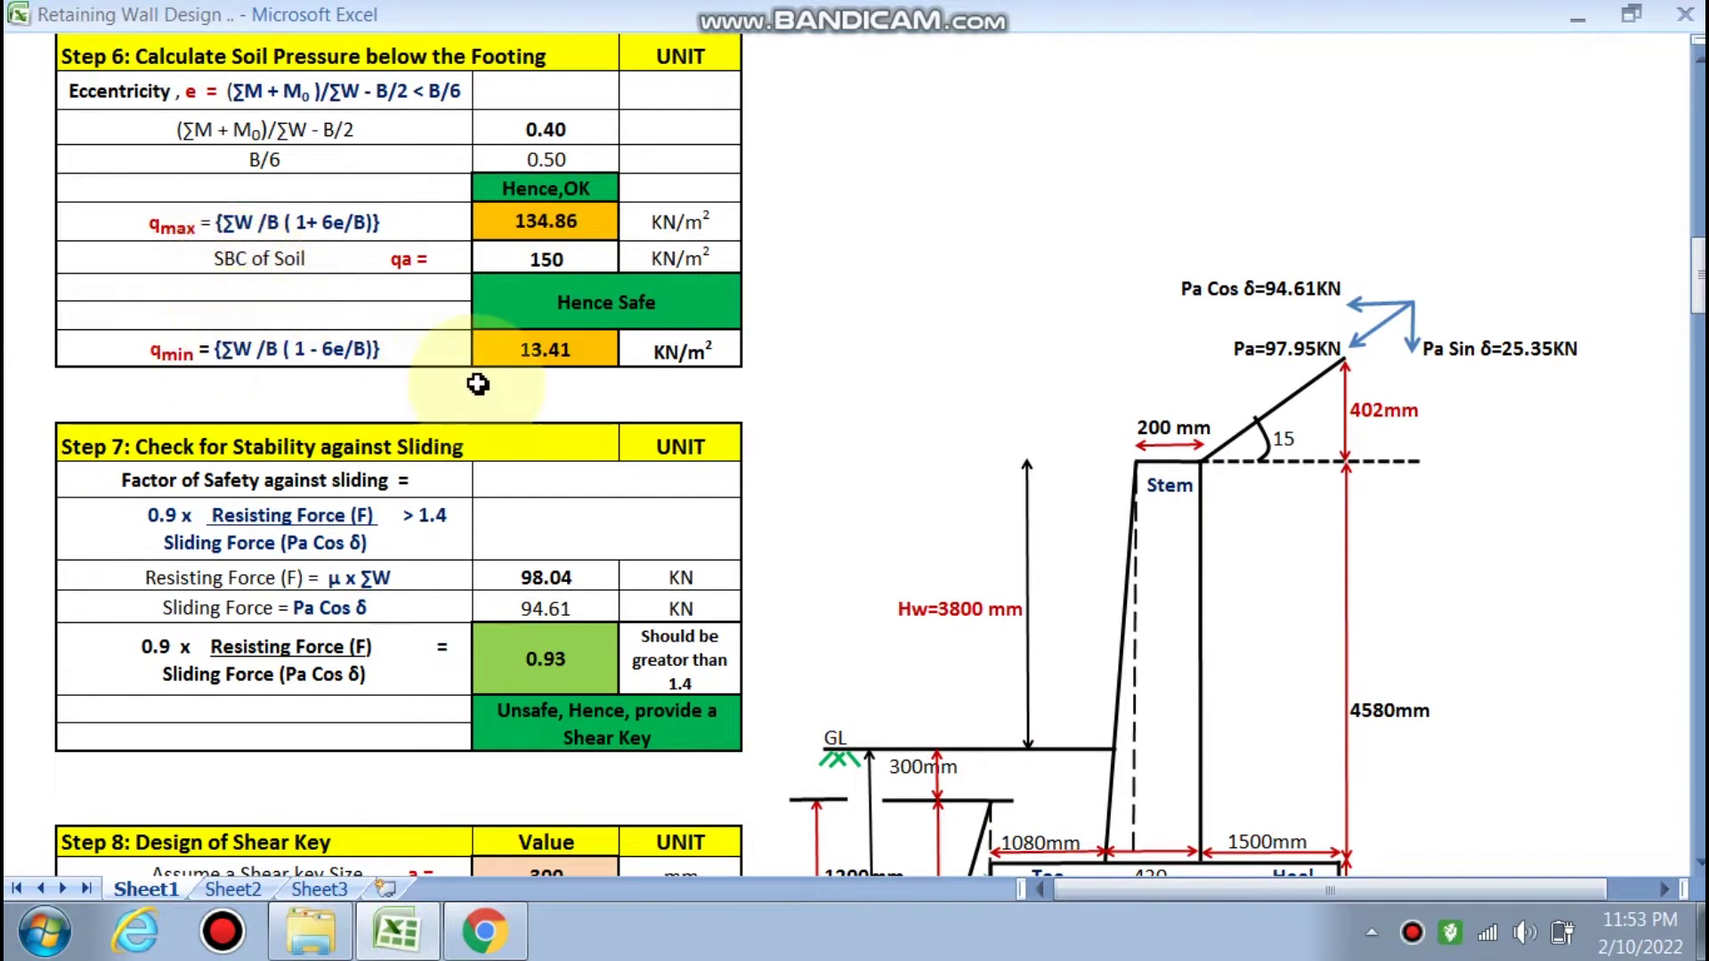
scroll(765, 510, down, 10)
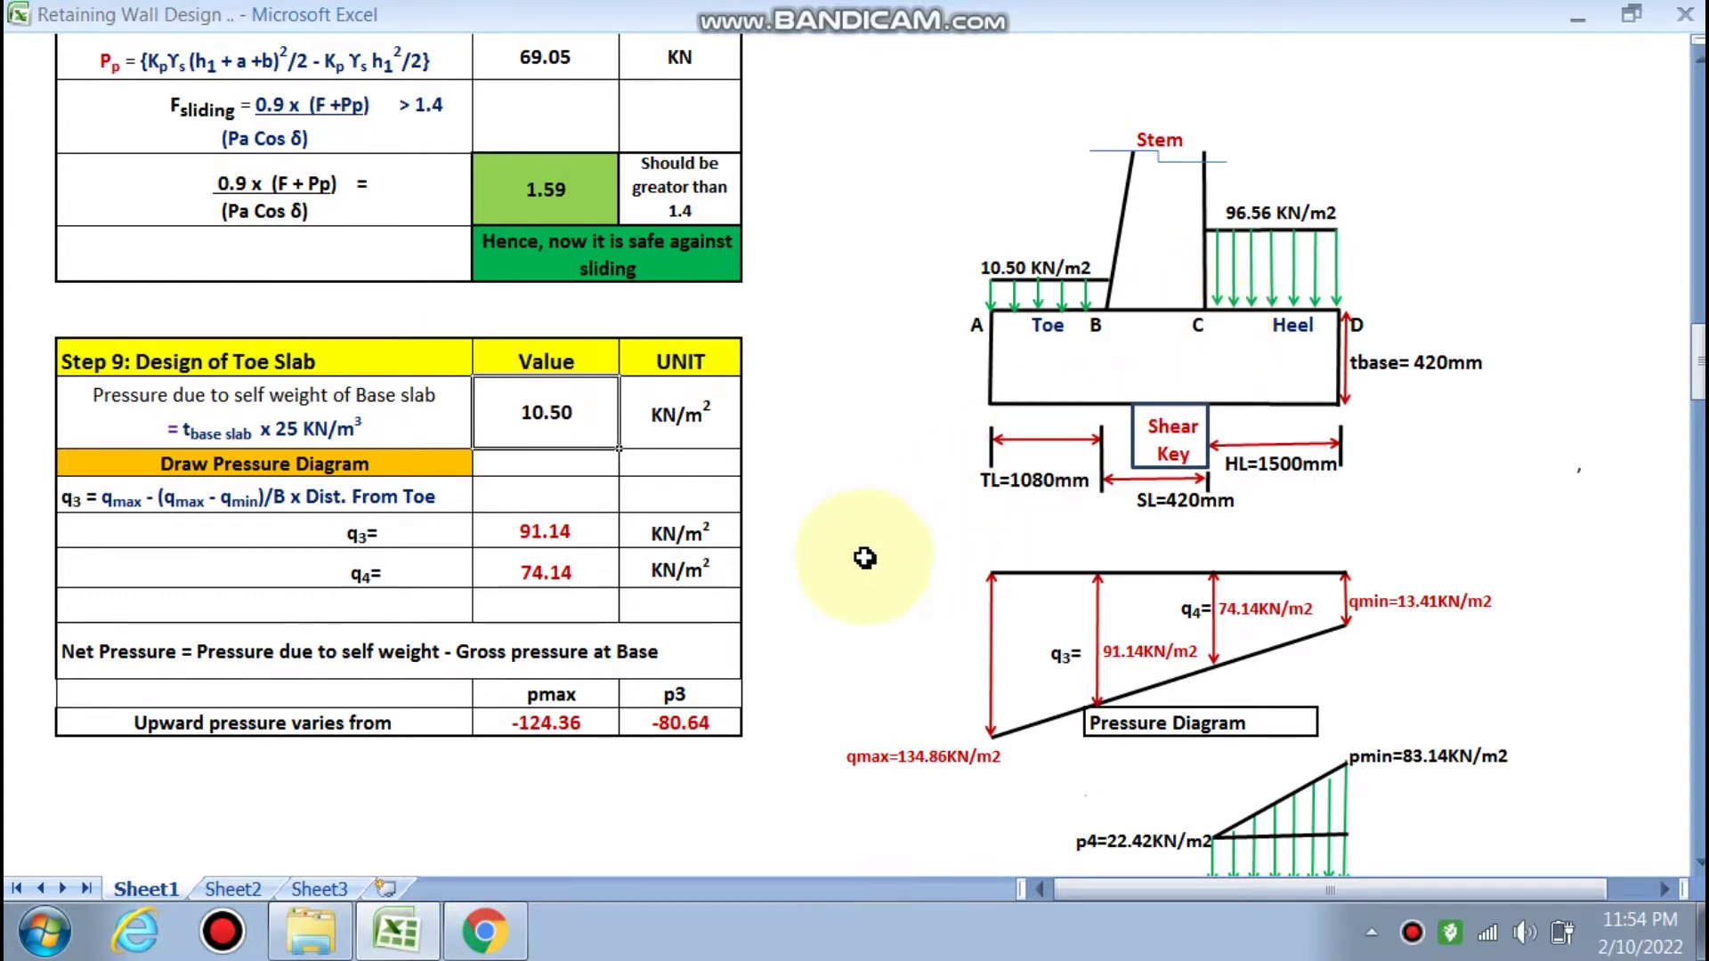
scroll(855, 556, down, 1)
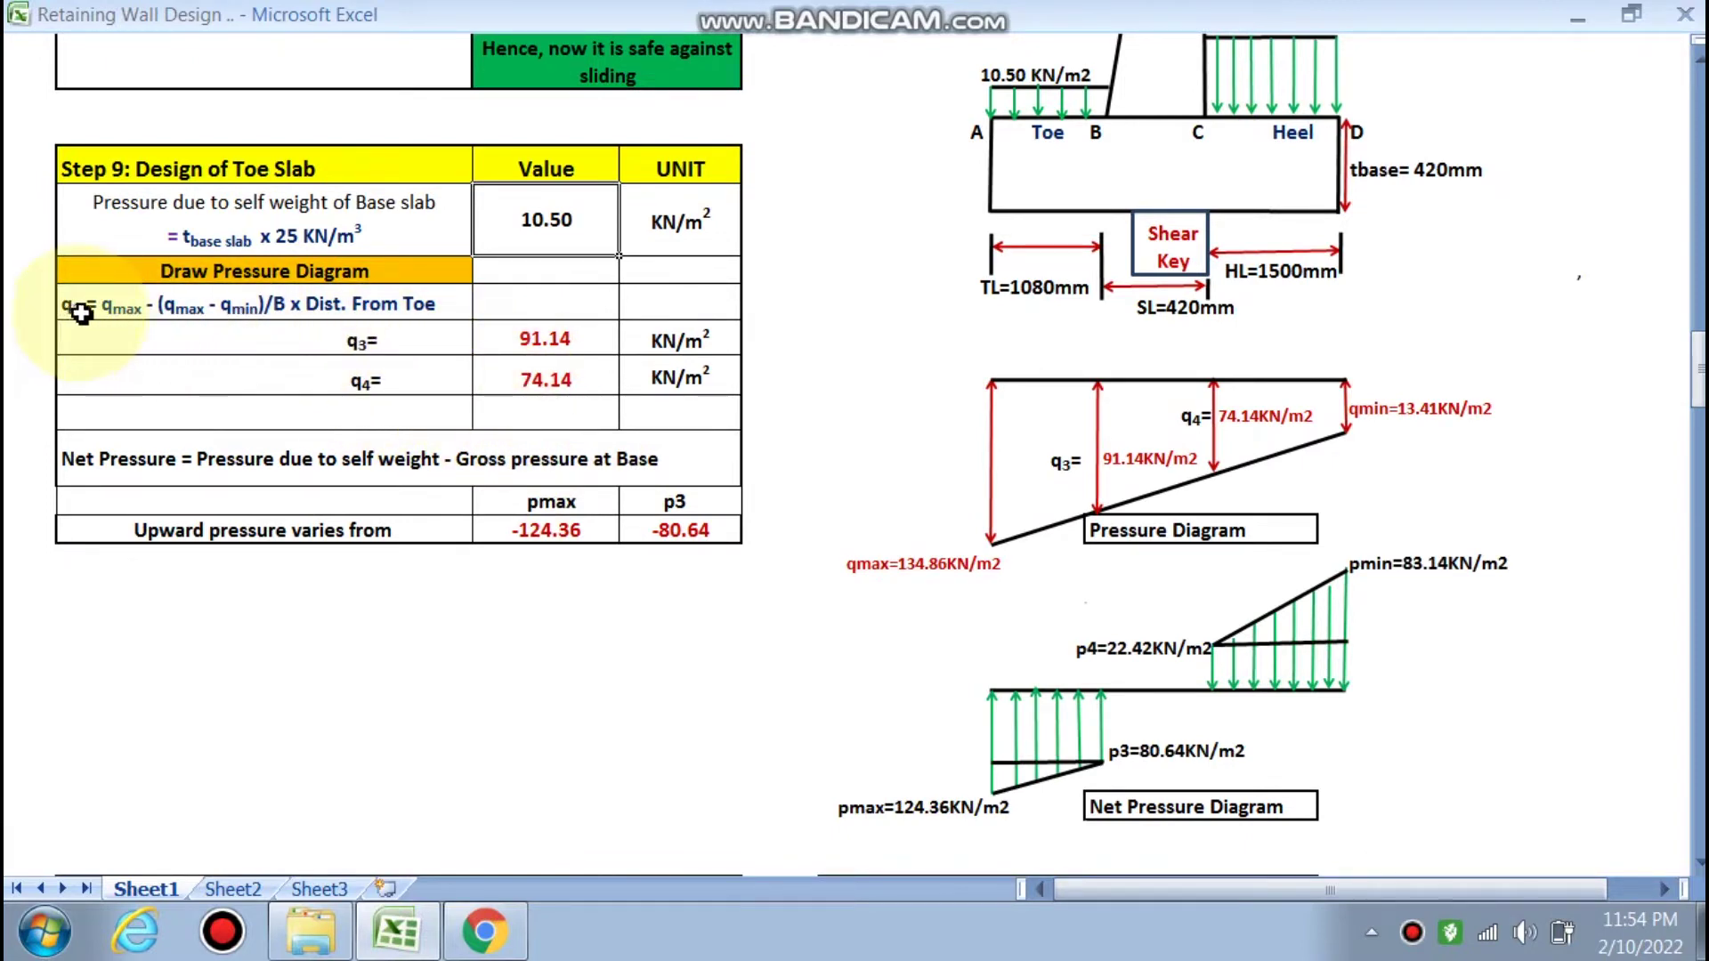
click(521, 338)
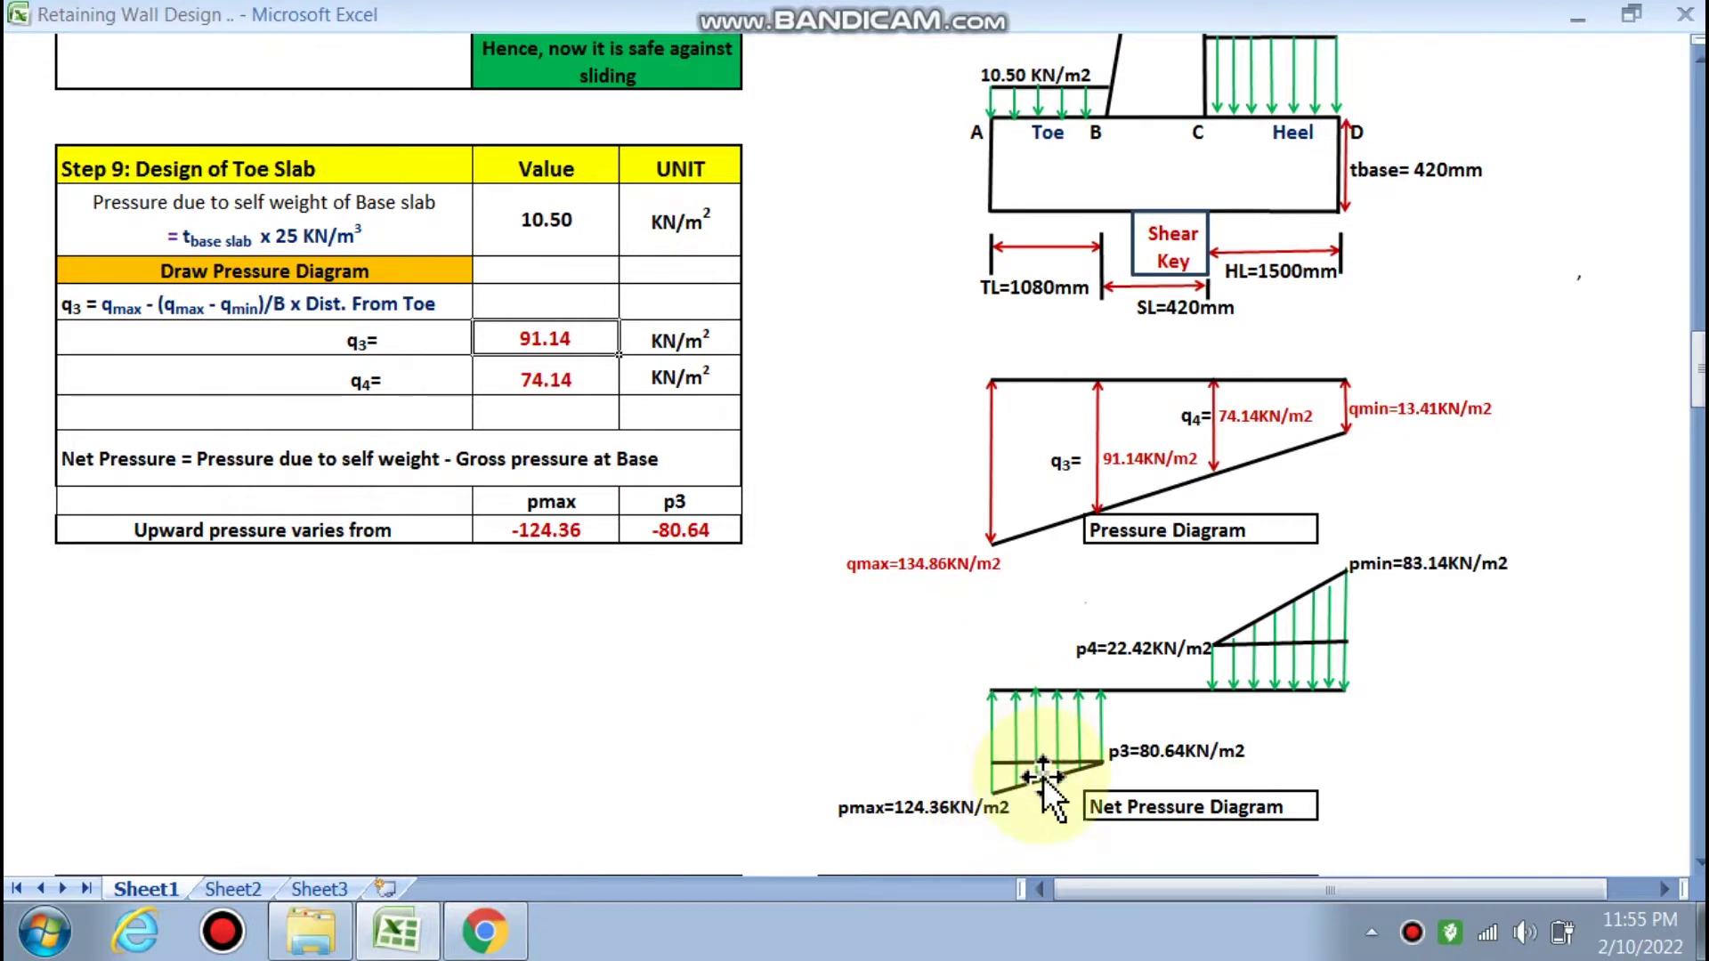
scroll(889, 658, down, 5)
Choose a 16 mm toe slab bar diameter and 75 mm clear cover, giving 337 mm effective depth.
click(540, 498)
click(629, 497)
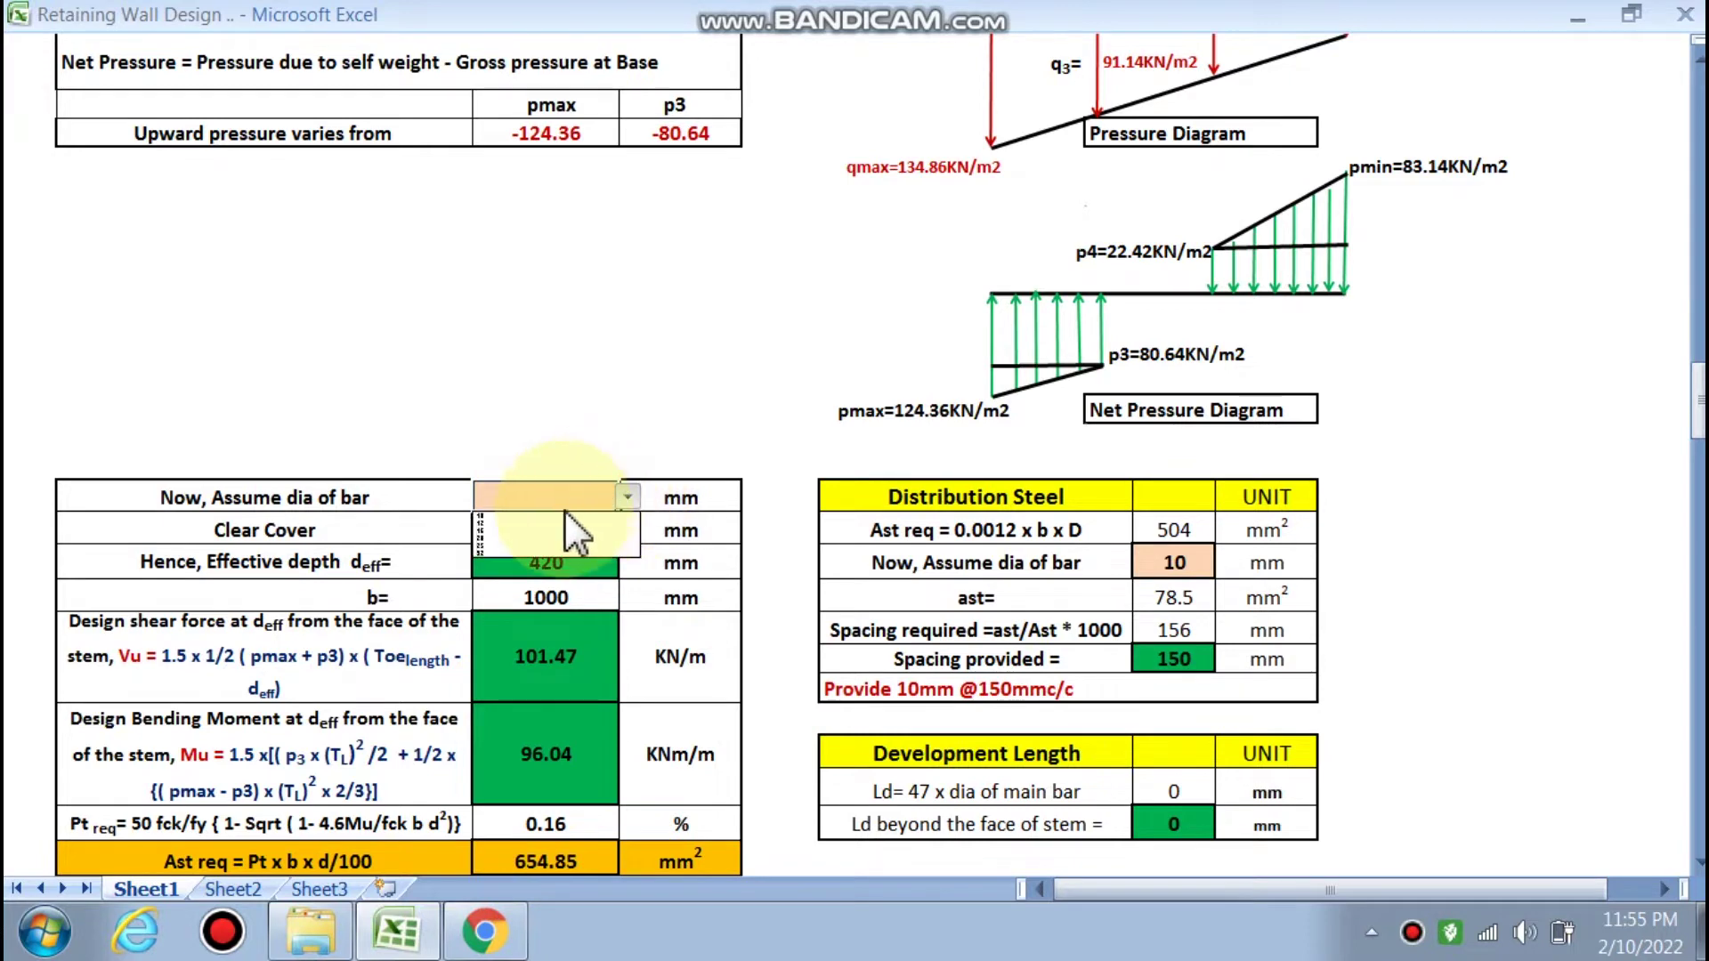
click(509, 531)
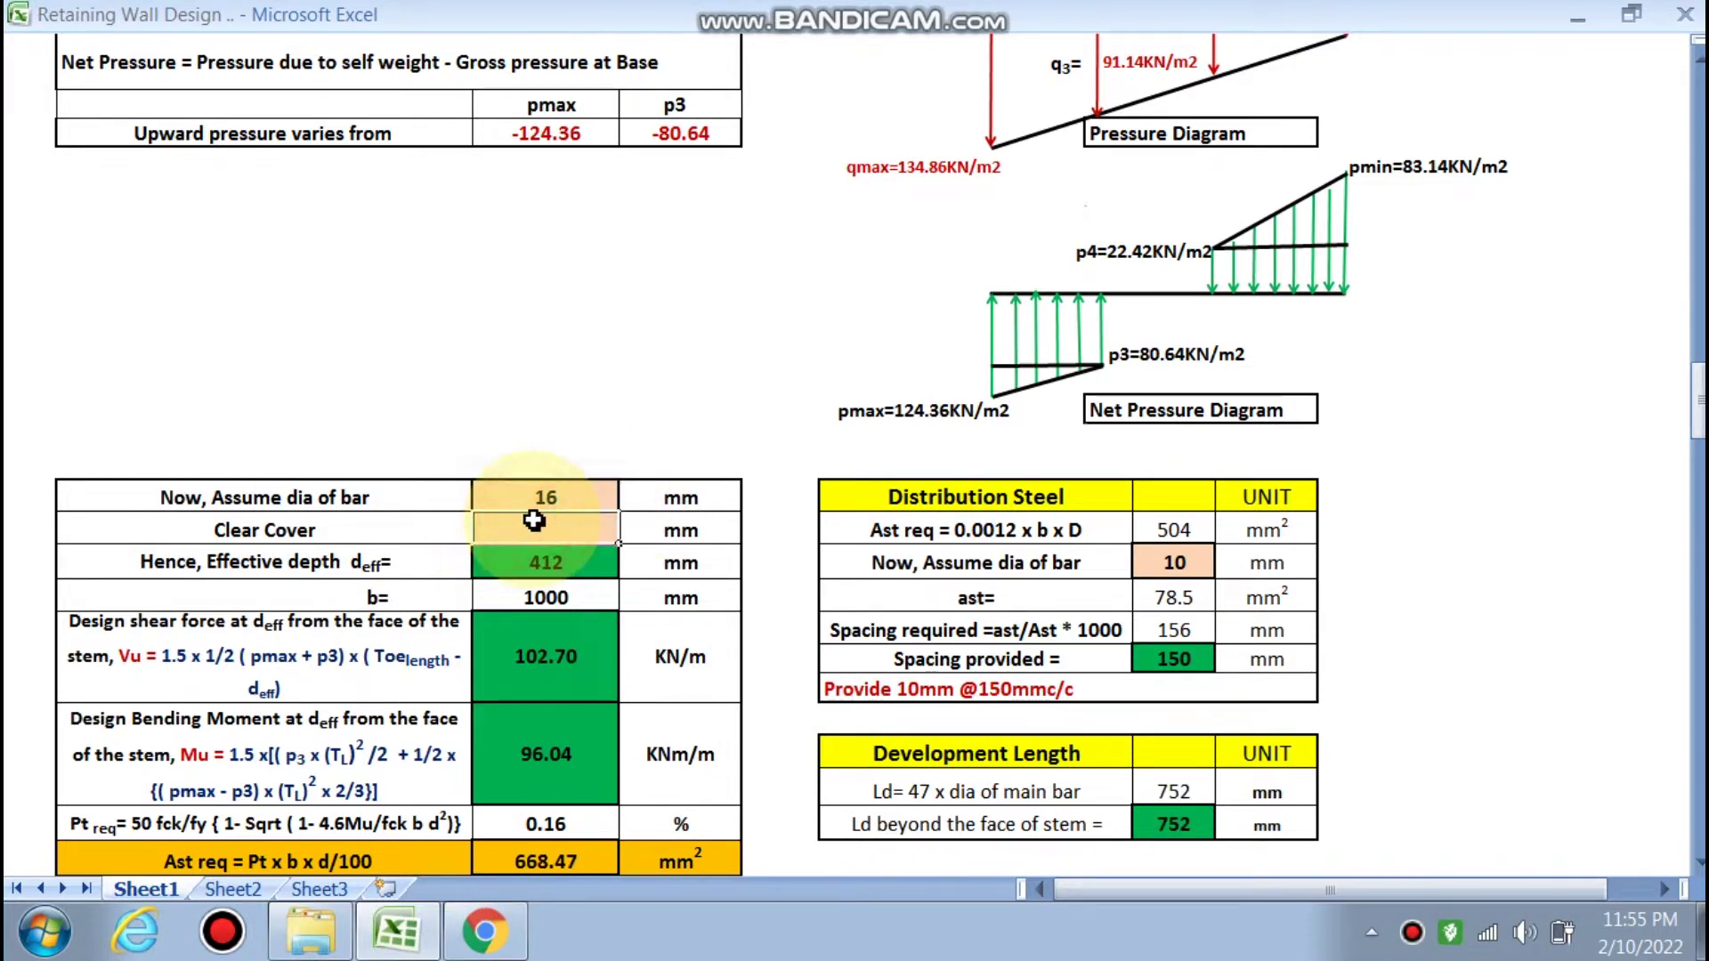
click(539, 530)
text(75)
click(485, 412)
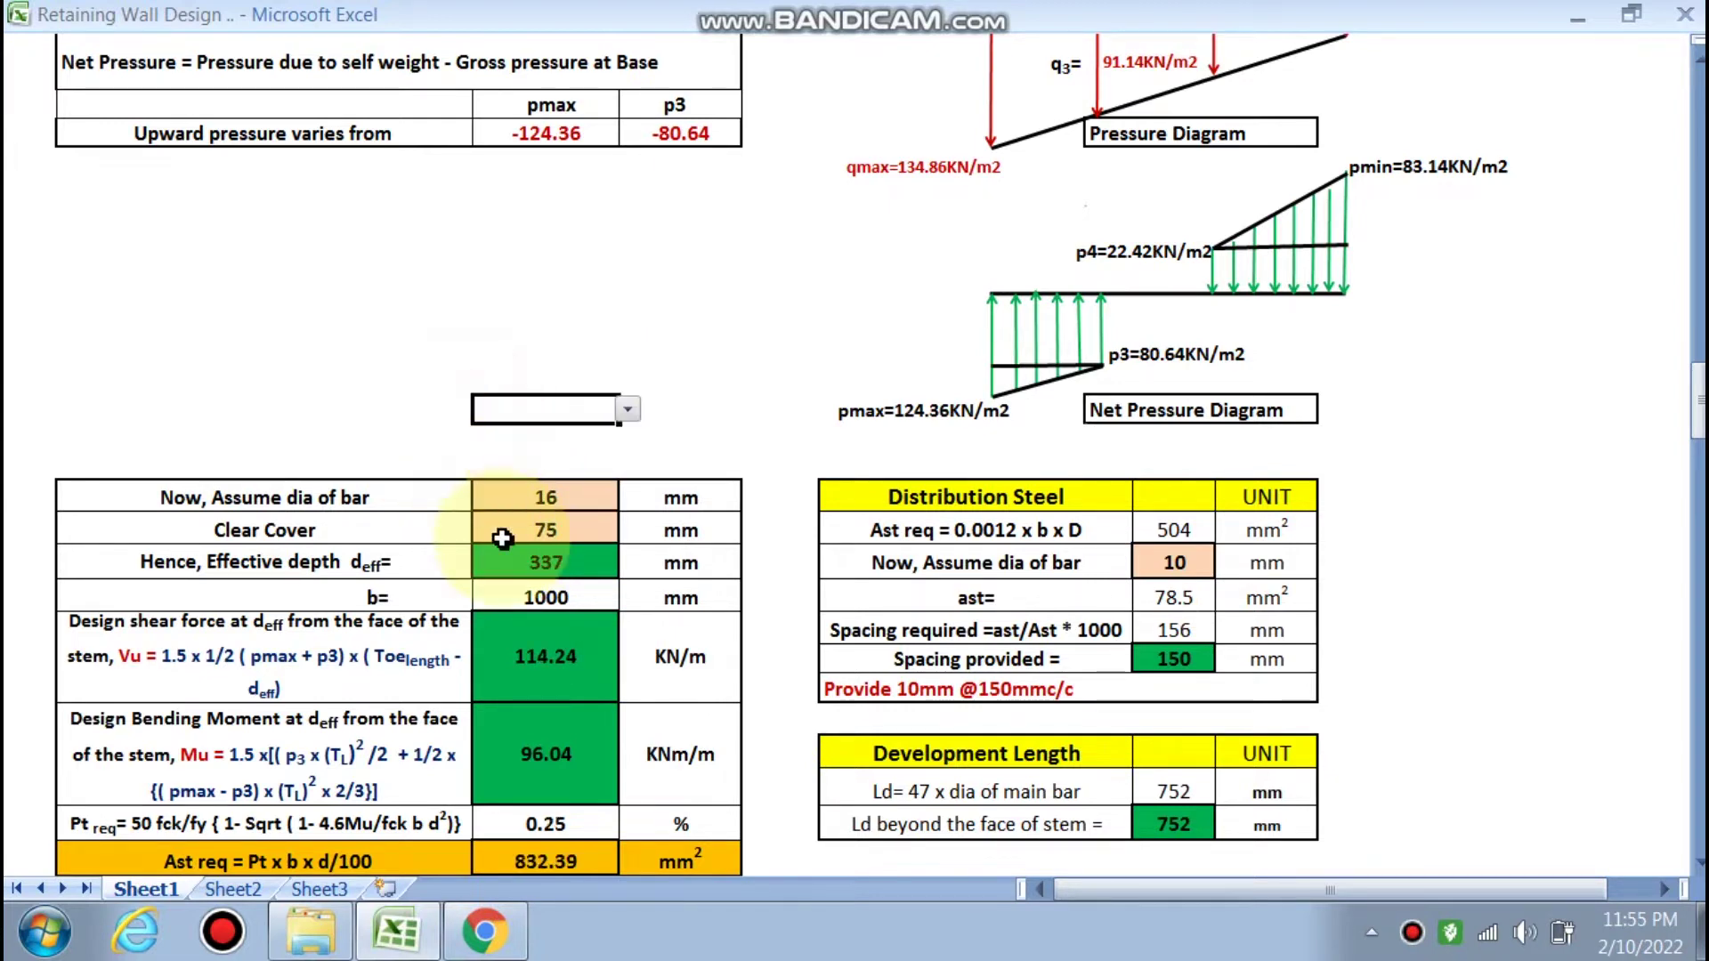
scroll(480, 418, down, 1)
scroll(543, 463, up, 1)
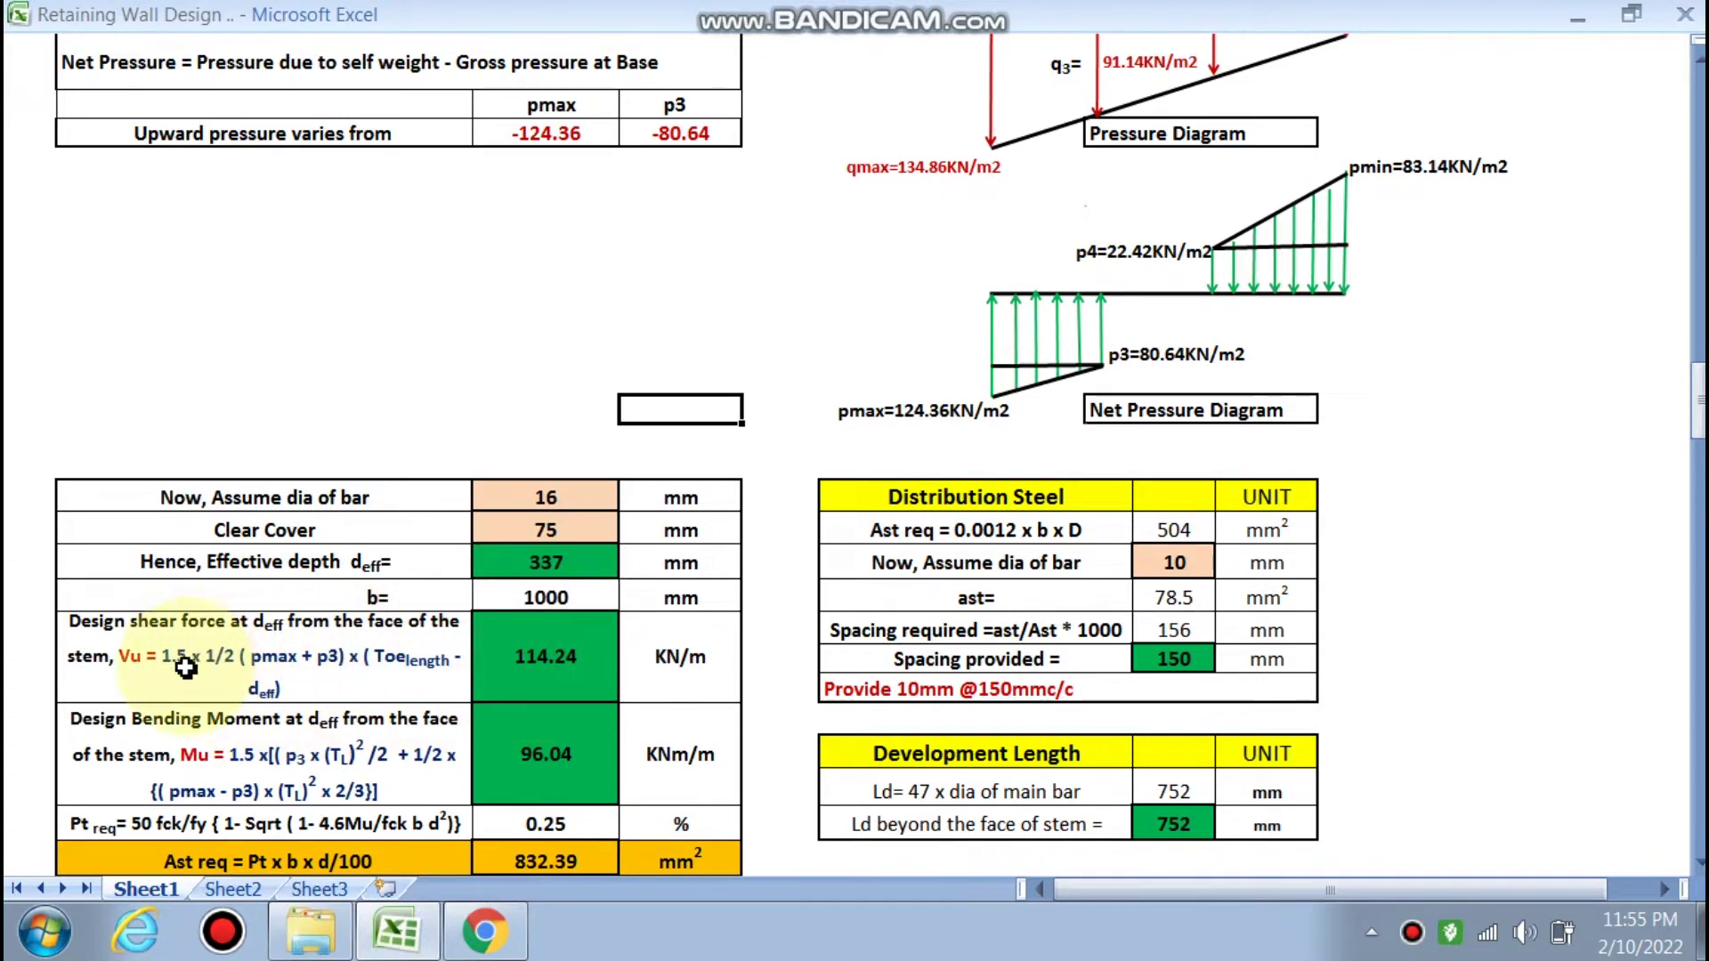
scroll(294, 693, up, 1)
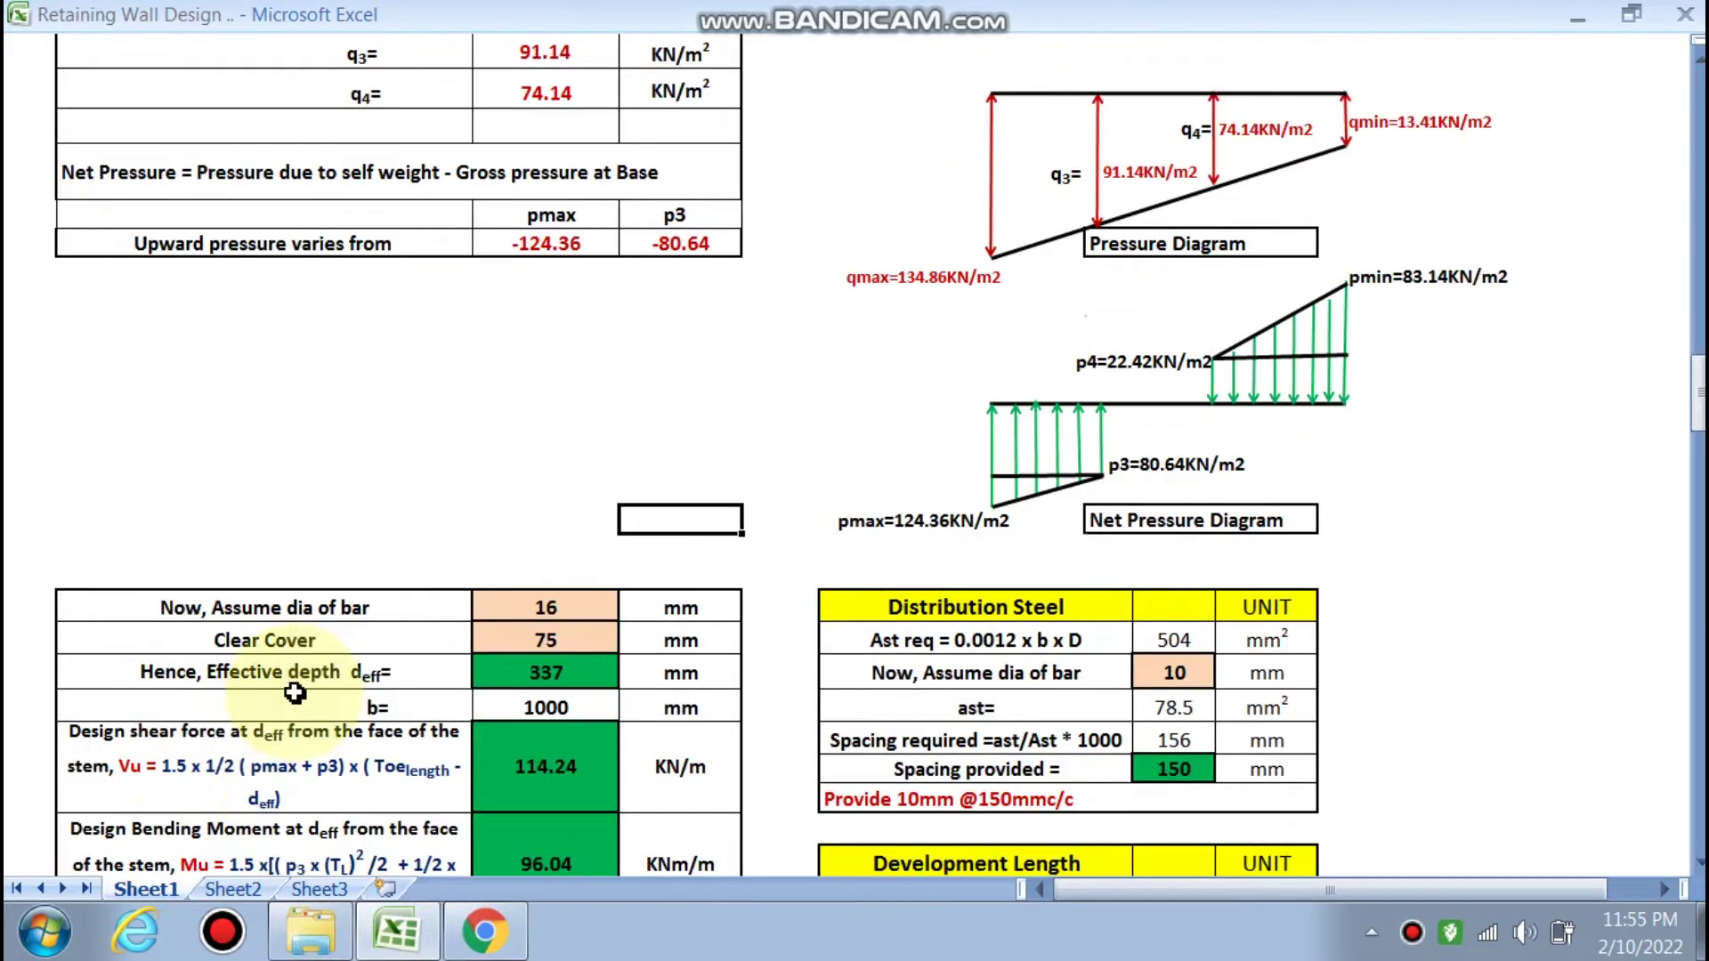